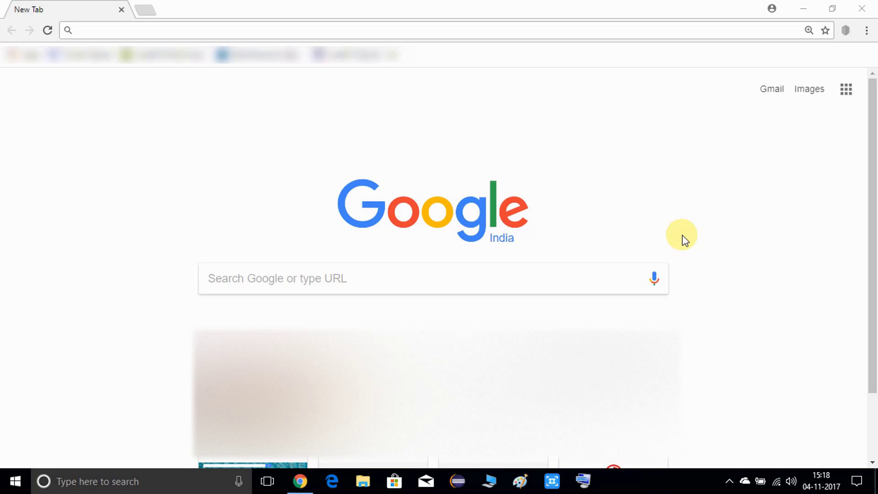
# Search Google for 'apache tomcat 8 download'.
pyautogui.click(577, 275)
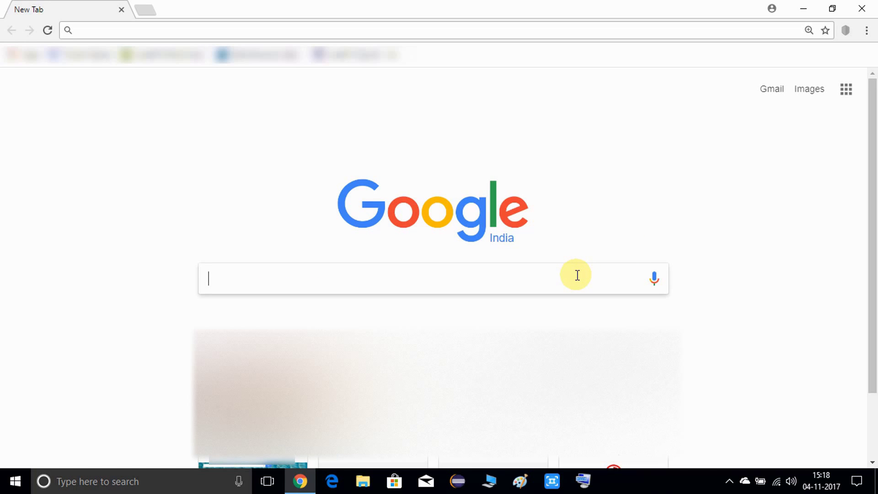
pyautogui.write('ap')
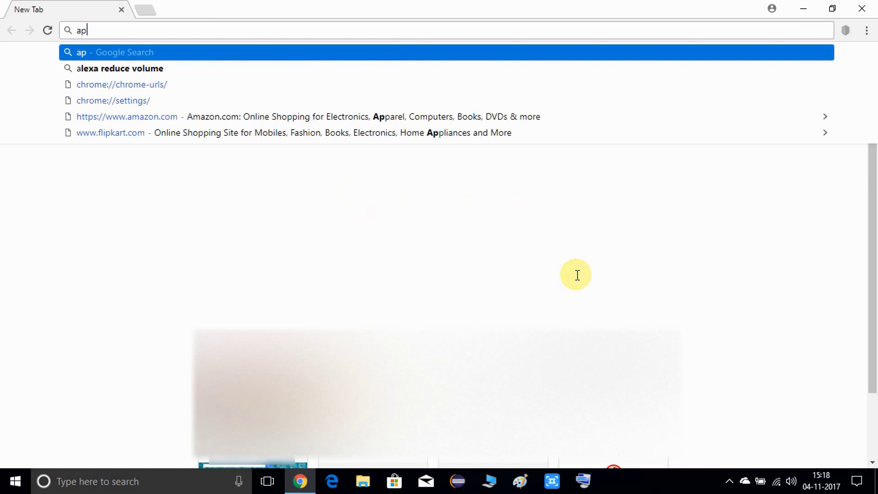
pyautogui.write('ache tomcat ')
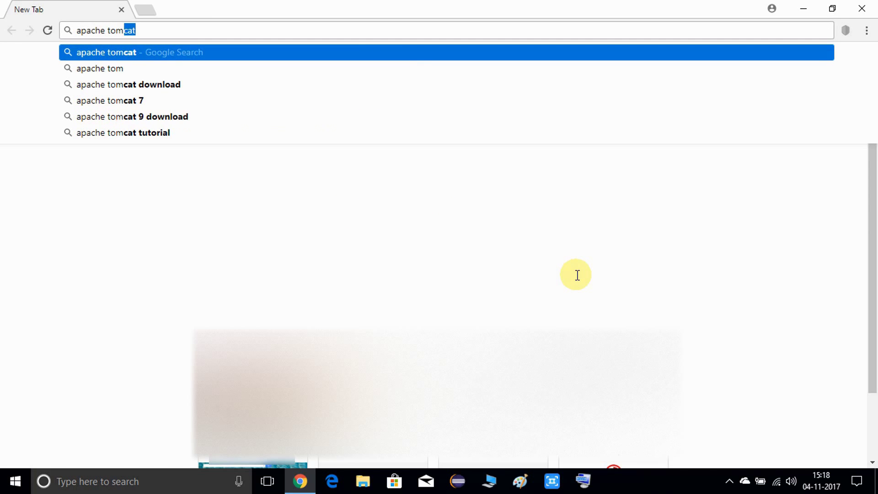
pyautogui.write('8')
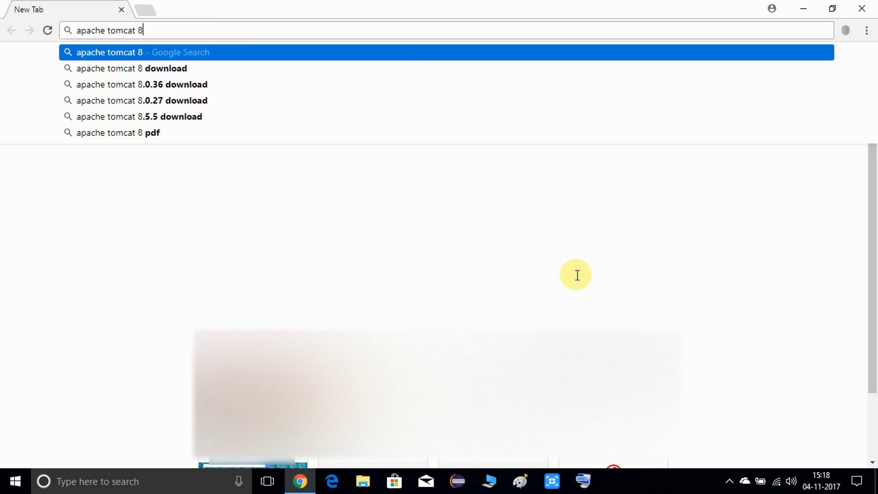
pyautogui.press('Return')
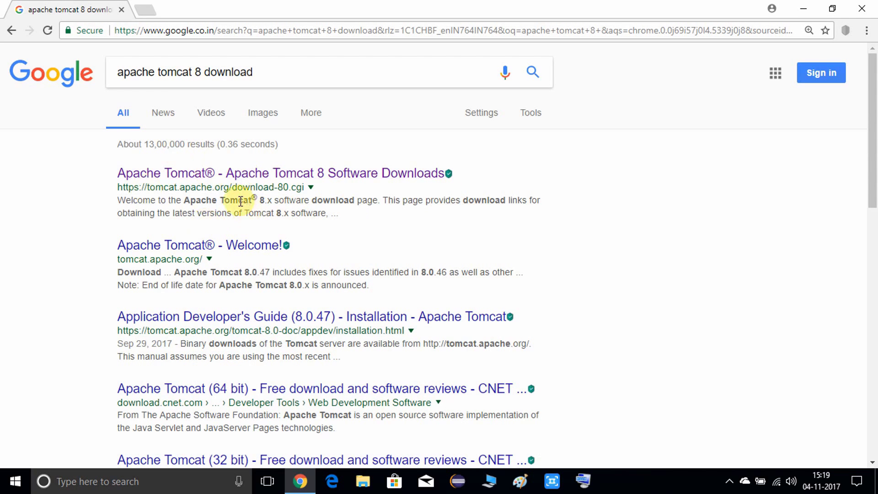
# Open the Apache Tomcat 8 Software Downloads result in a new tab and switch to it.
pyautogui.rightClick(238, 173)
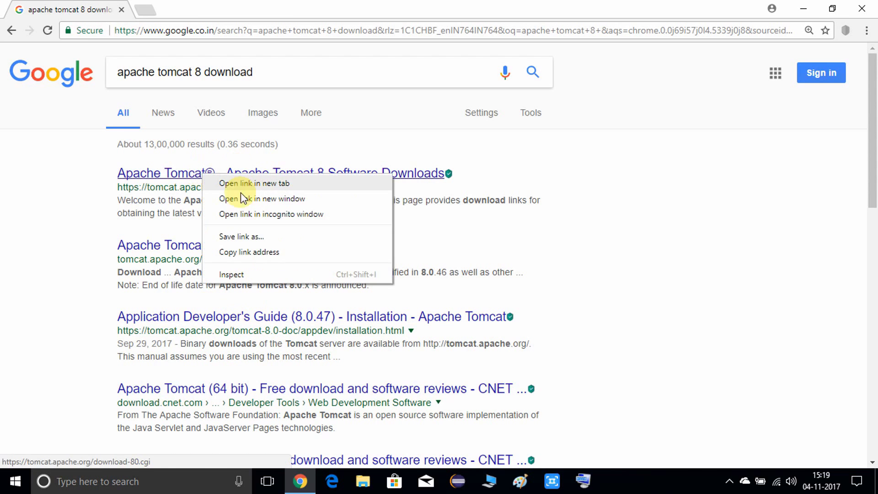
pyautogui.click(249, 181)
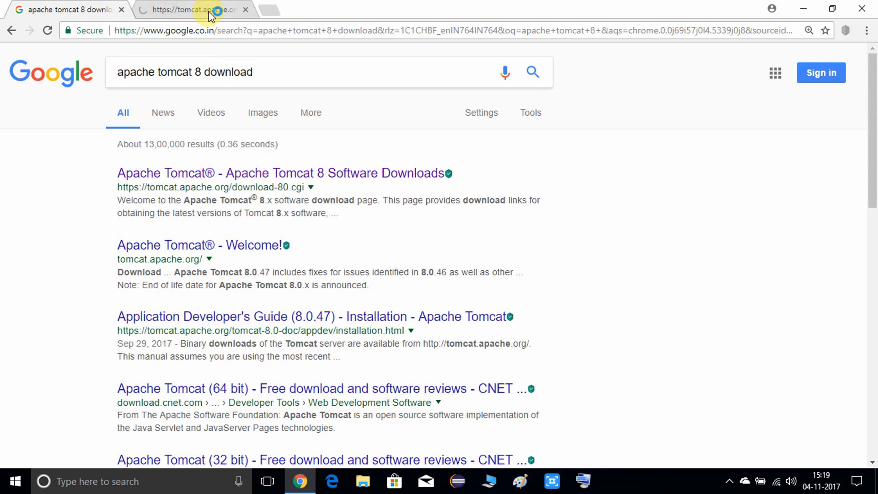
pyautogui.click(213, 11)
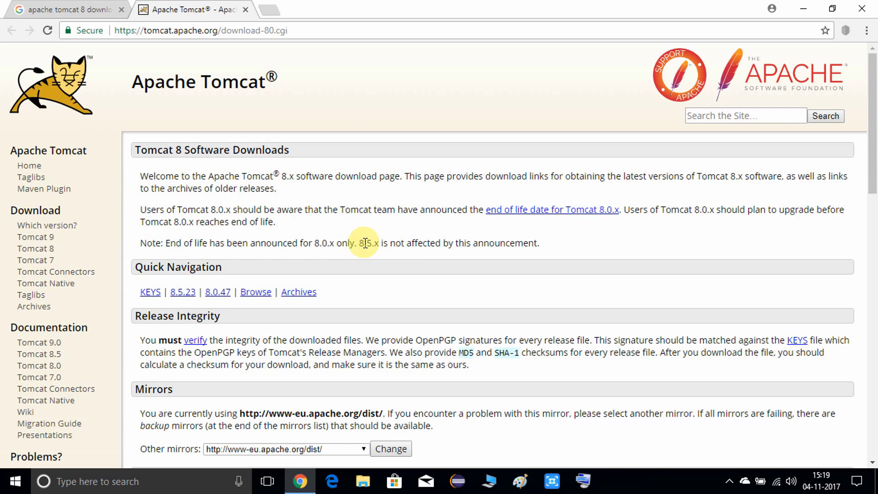
# Download the Tomcat 8.5.23 64-bit Windows zip from Binary Distributions.
pyautogui.scroll(-6, 365, 243)
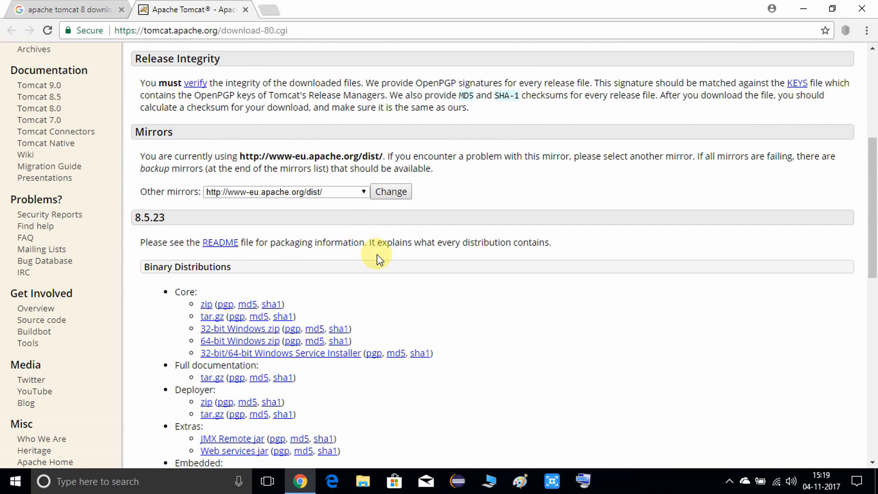
pyautogui.moveTo(232, 268); pyautogui.dragTo(140, 268)
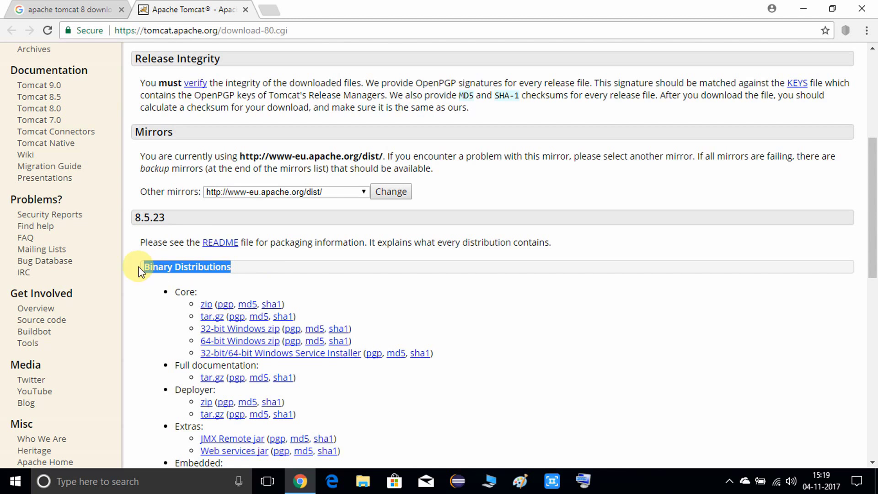
pyautogui.scroll(-1, 437, 289)
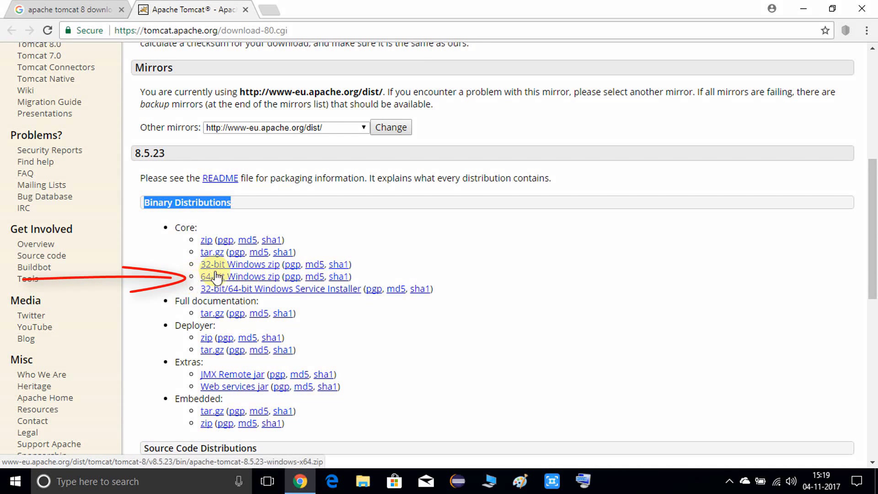
pyautogui.click(272, 277)
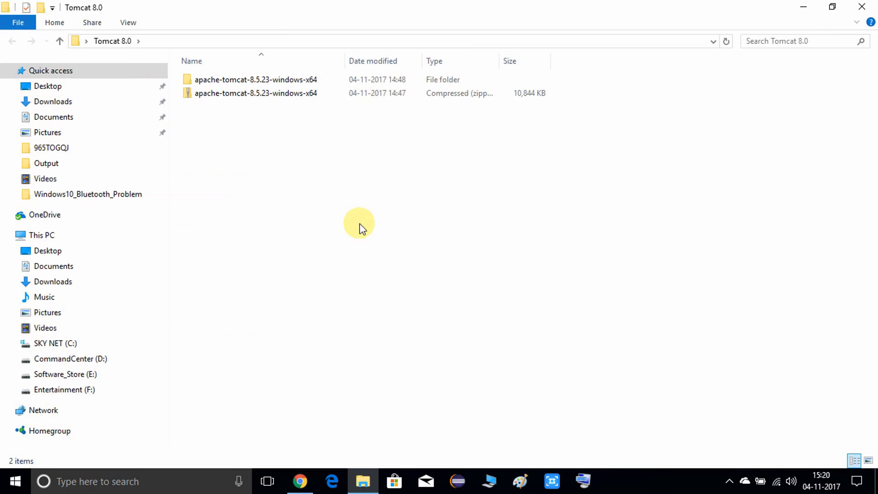
# Open the extracted apache-tomcat-8.5.23-windows-x64 folder, then its apache-tomcat-8.5.23 folder.
pyautogui.click(270, 97)
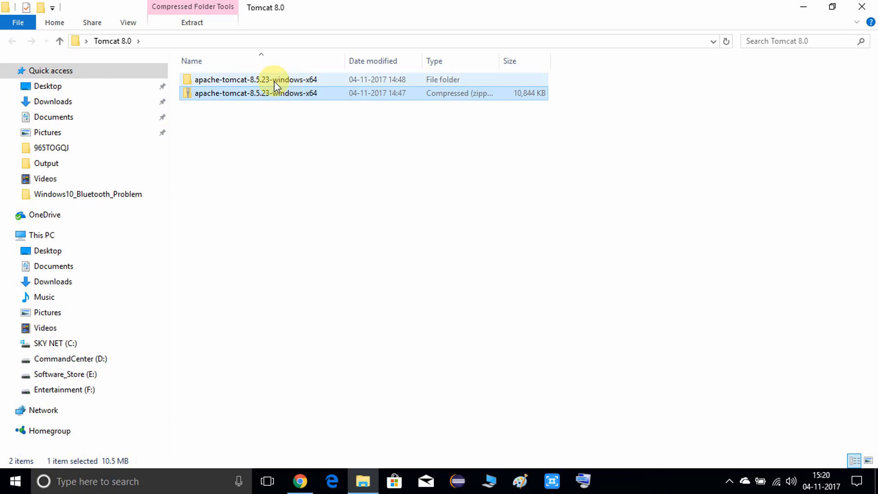
pyautogui.click(293, 81)
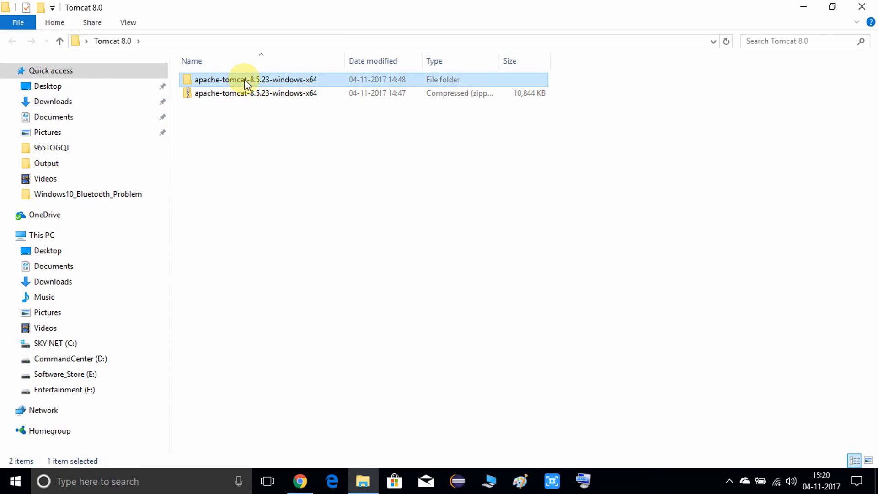
pyautogui.doubleClick(275, 81)
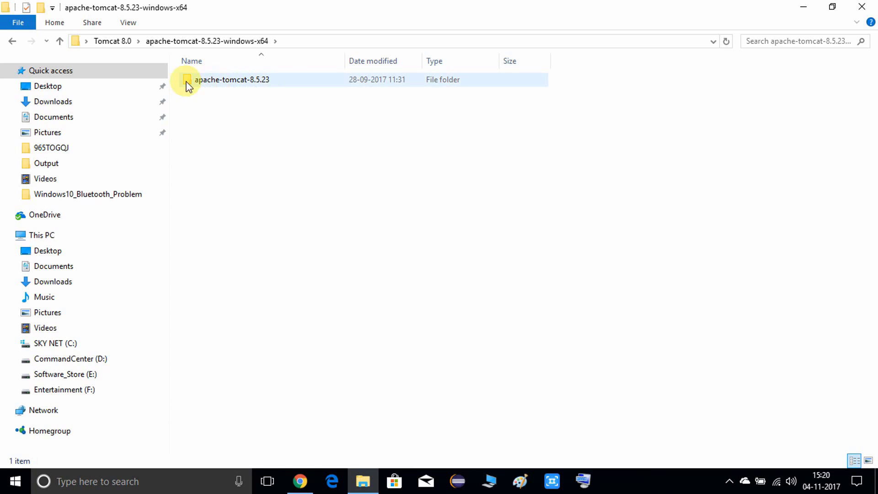
pyautogui.doubleClick(246, 85)
# Look over the Tomcat files, including NOTICE, RELEASE-NOTES and RUNNING, then go to This PC.
pyautogui.moveTo(294, 245); pyautogui.dragTo(198, 79)
pyautogui.moveTo(308, 269); pyautogui.dragTo(274, 188)
pyautogui.click(300, 282)
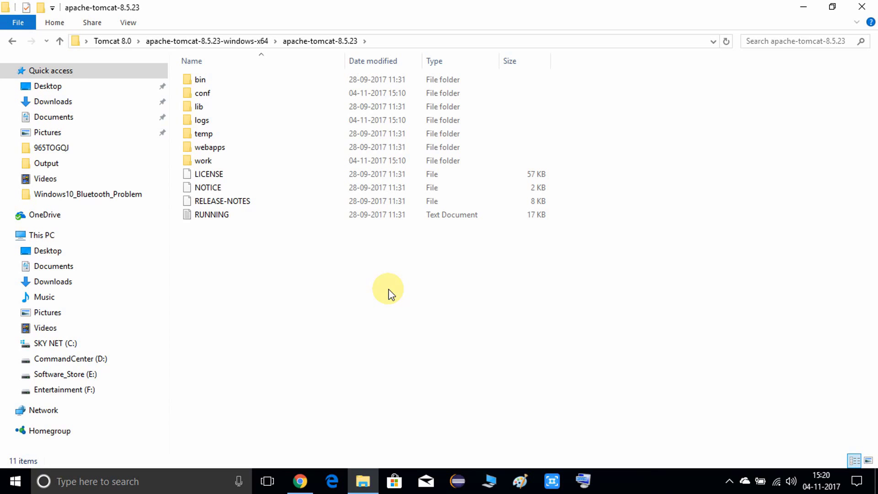
pyautogui.click(49, 243)
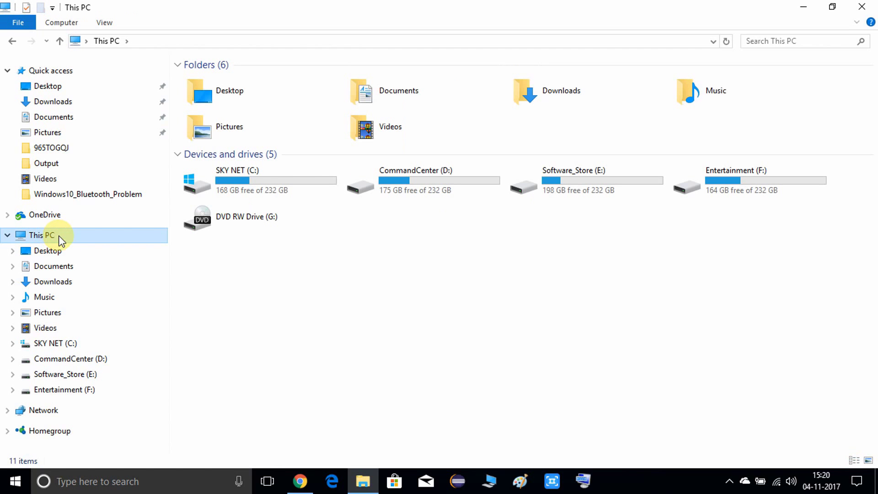
# Open Advanced system settings from This PC's Properties, centre the dialog, and open Environment Variables.
pyautogui.rightClick(58, 238)
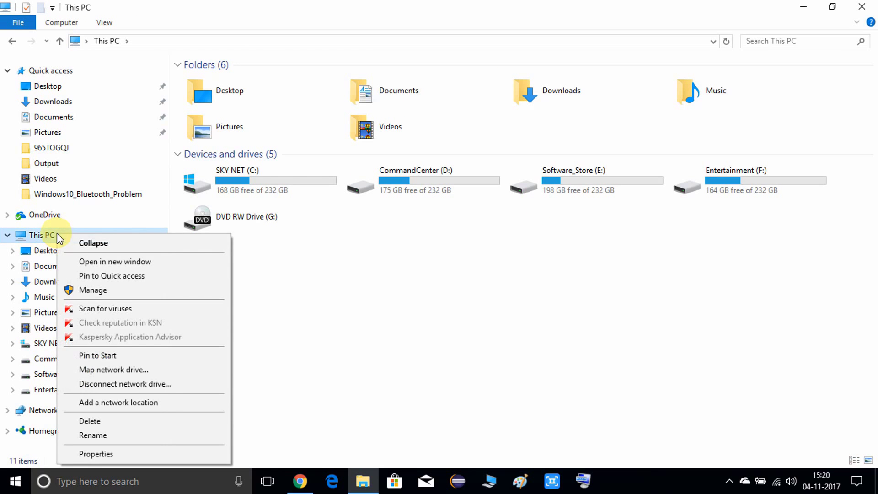
pyautogui.click(109, 454)
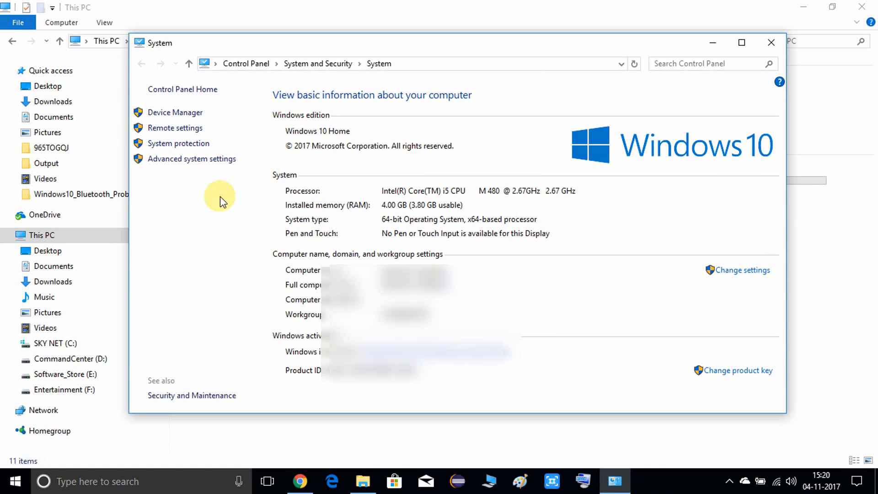
pyautogui.click(202, 159)
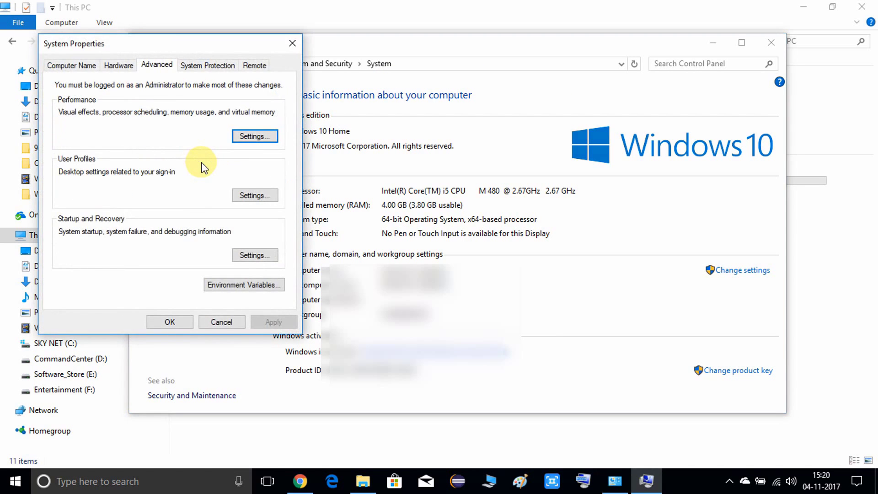
pyautogui.moveTo(189, 43); pyautogui.dragTo(415, 101)
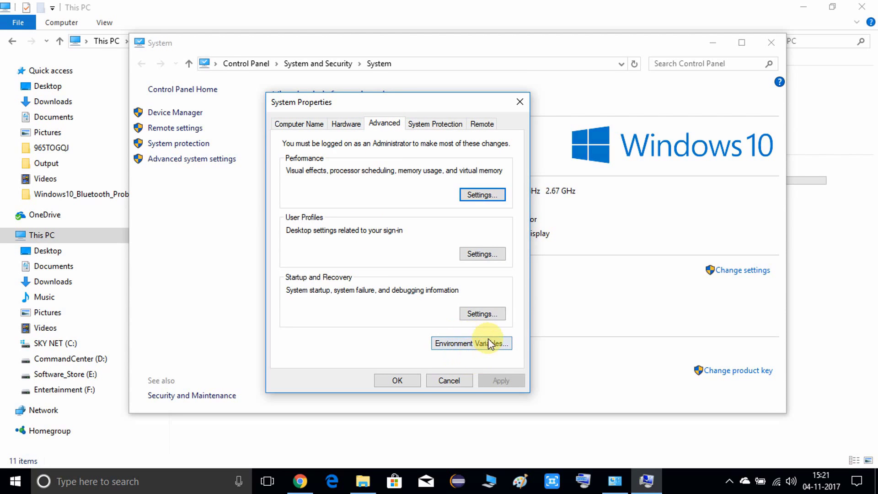
pyautogui.click(479, 349)
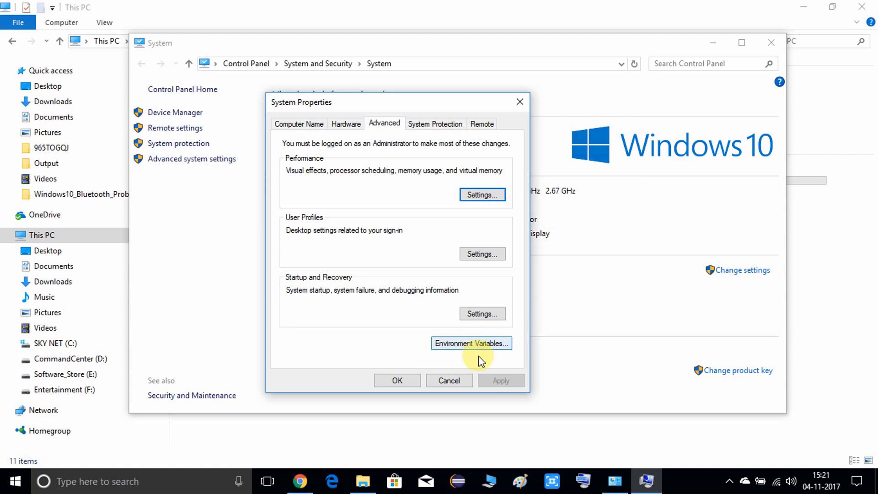
# Add a new system variable named JAVA_HOME, ready to enter its value.
pyautogui.click(482, 349)
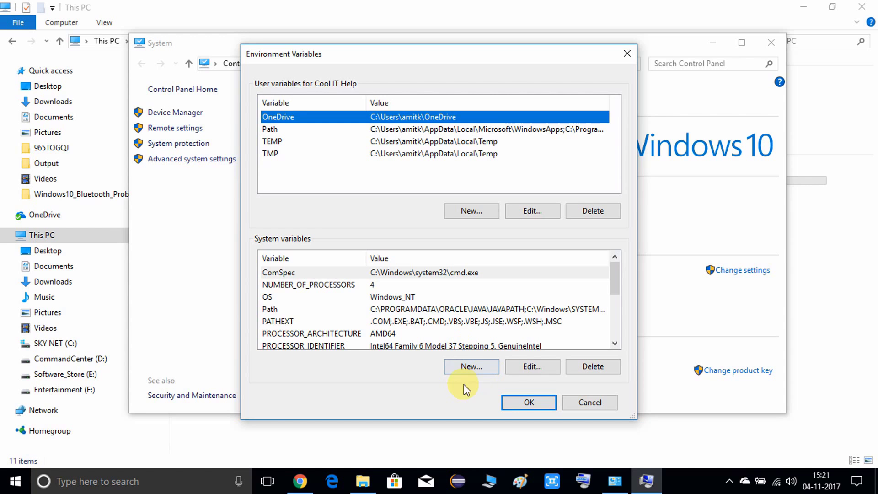
pyautogui.click(479, 371)
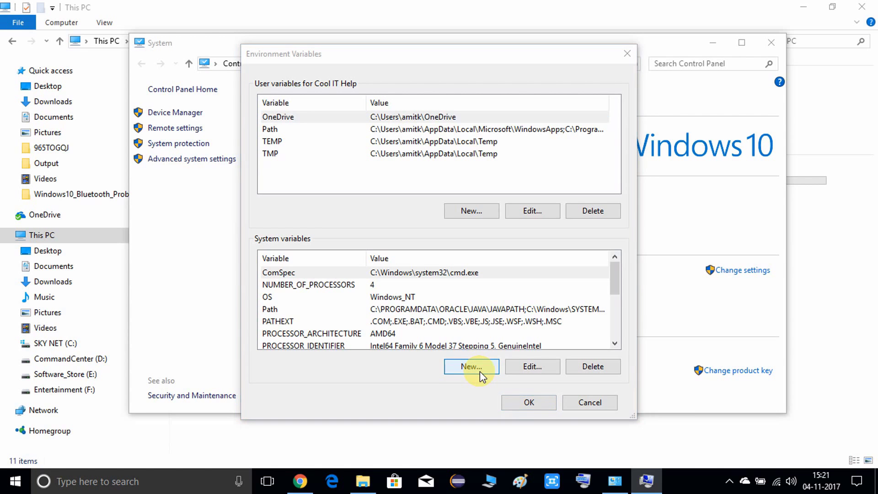
pyautogui.write('JAVA')
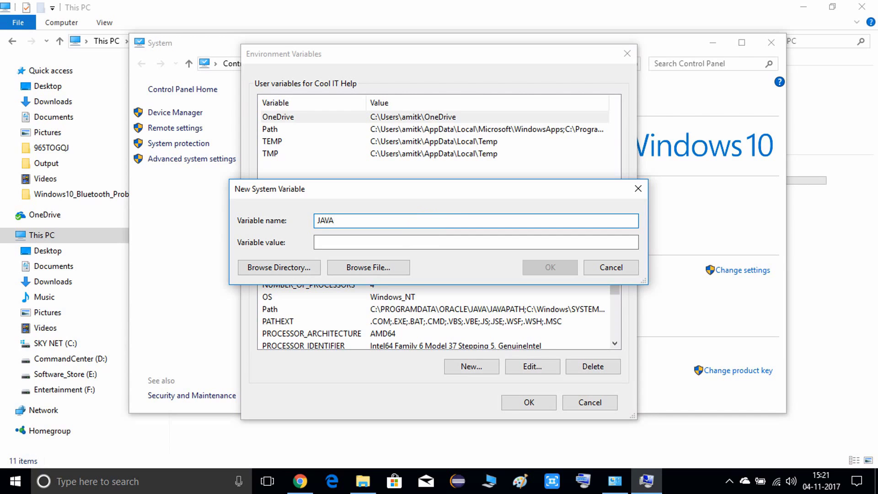
pyautogui.write('_HOME')
pyautogui.click(368, 244)
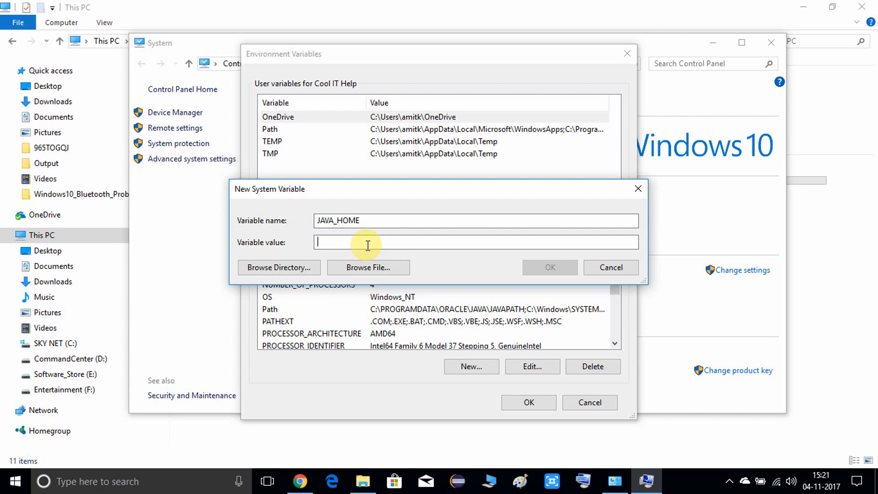
pyautogui.click(368, 243)
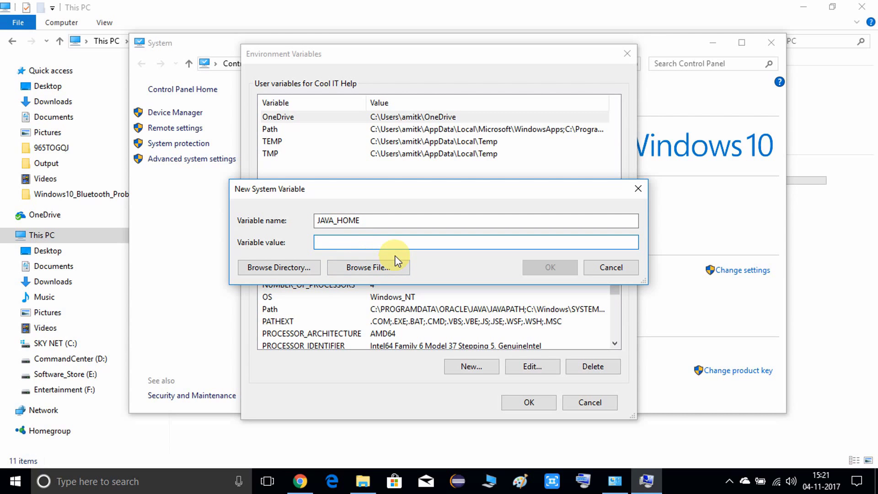
# Browse to C:\Program Files\Java\jdk1.8.0_92 and use it as the JAVA_HOME value.
pyautogui.click(312, 270)
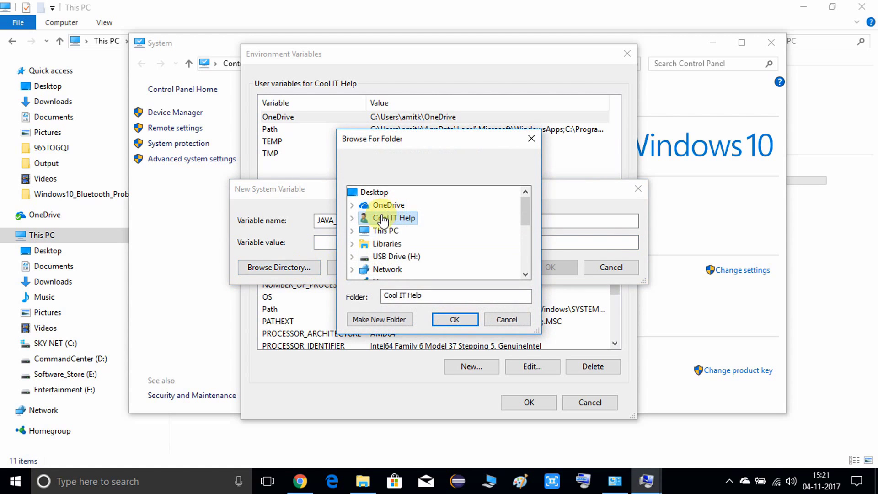
pyautogui.click(352, 231)
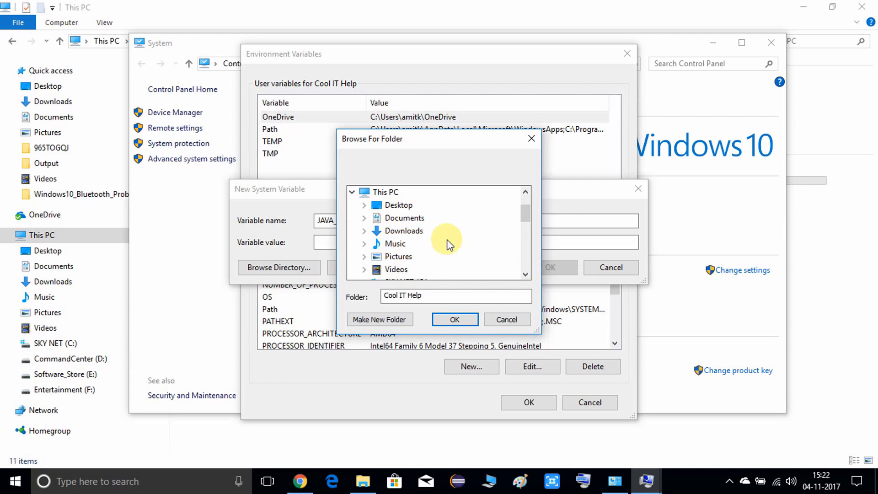
pyautogui.click(525, 274)
pyautogui.click(526, 274)
pyautogui.click(525, 274)
pyautogui.click(525, 274)
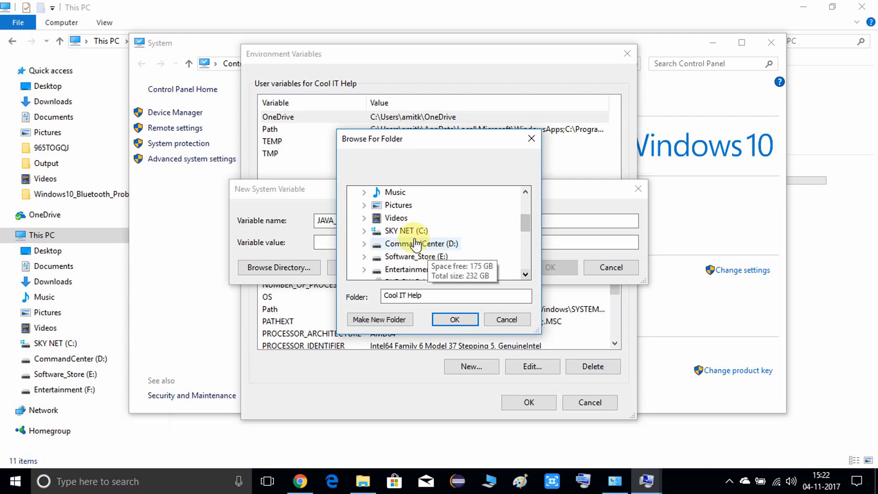
pyautogui.click(364, 230)
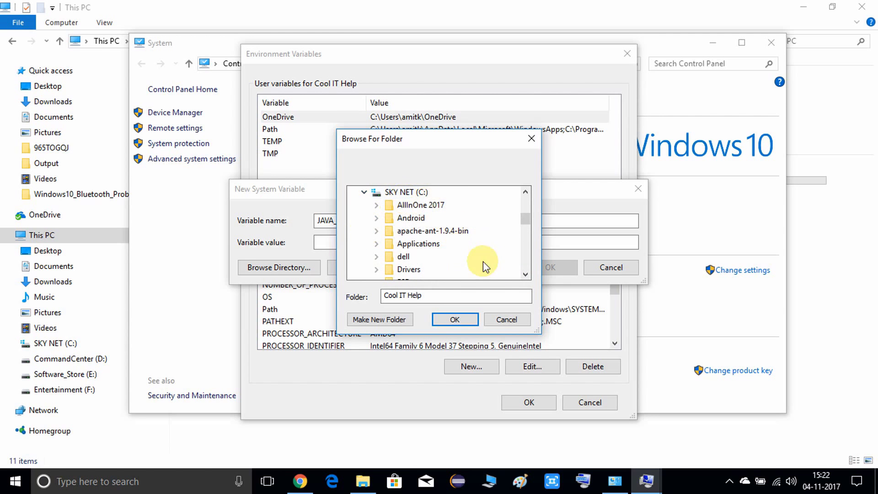
pyautogui.click(525, 274)
pyautogui.click(525, 275)
pyautogui.click(525, 274)
pyautogui.click(525, 274)
pyautogui.click(525, 275)
pyautogui.click(525, 274)
pyautogui.click(525, 275)
pyautogui.click(525, 275)
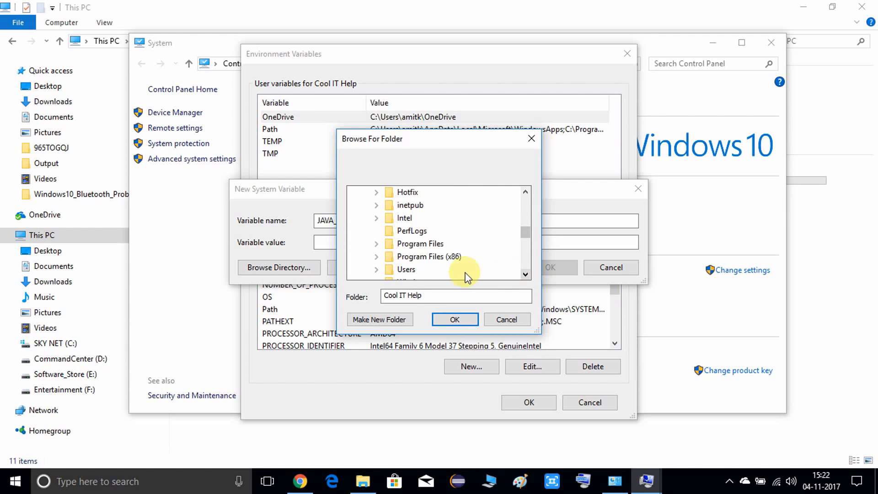
pyautogui.doubleClick(436, 247)
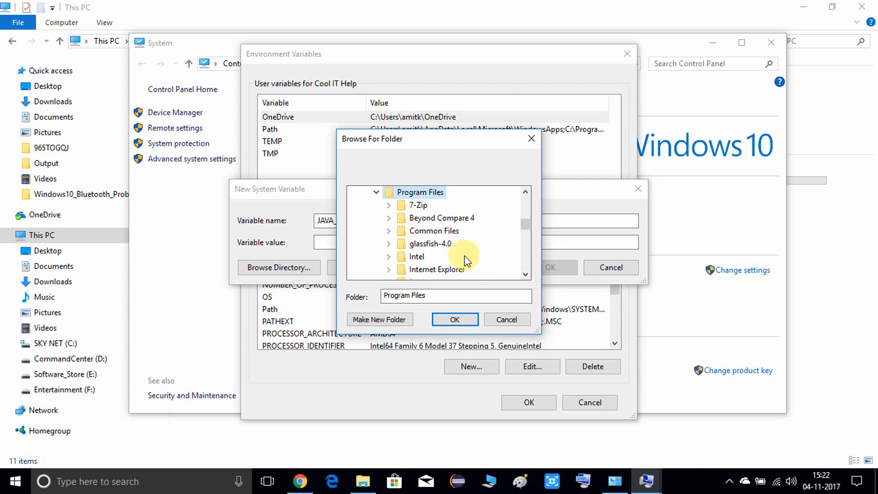
pyautogui.click(525, 275)
pyautogui.click(525, 274)
pyautogui.click(525, 274)
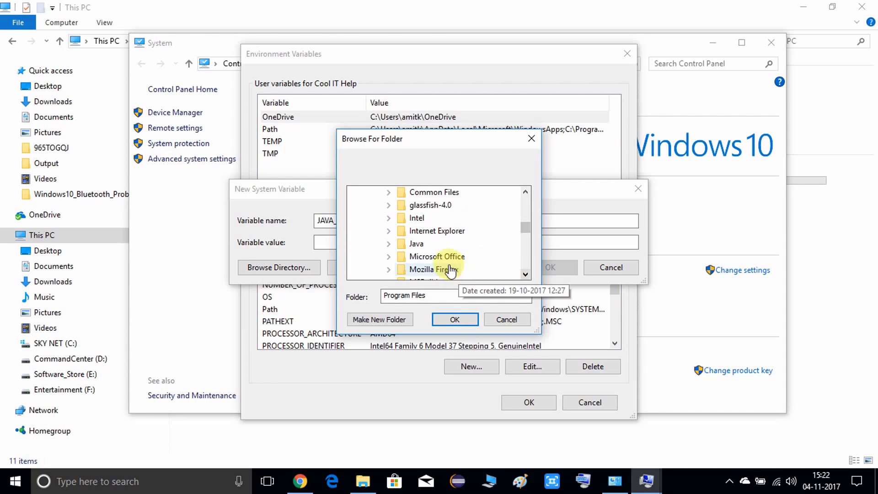
pyautogui.doubleClick(417, 244)
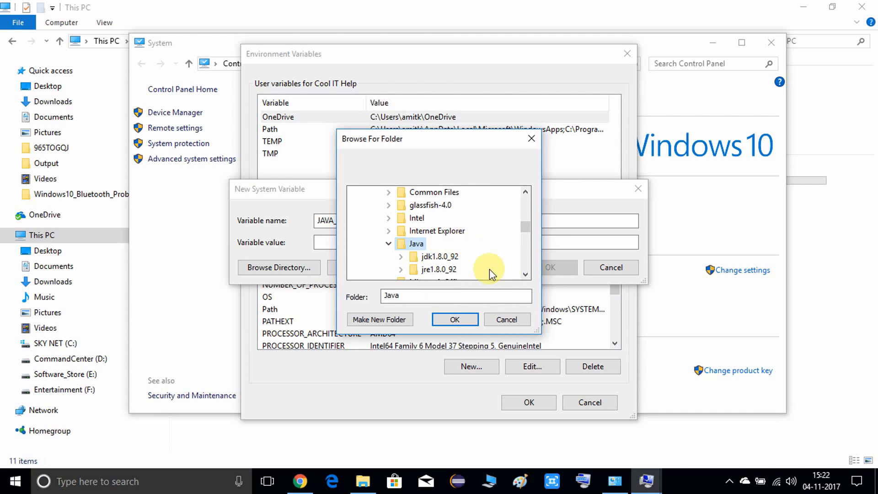
pyautogui.doubleClick(438, 257)
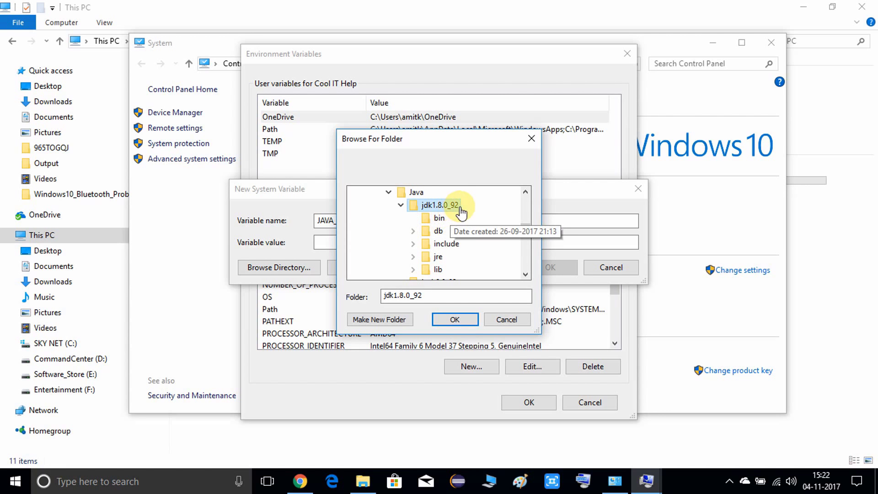
pyautogui.click(466, 319)
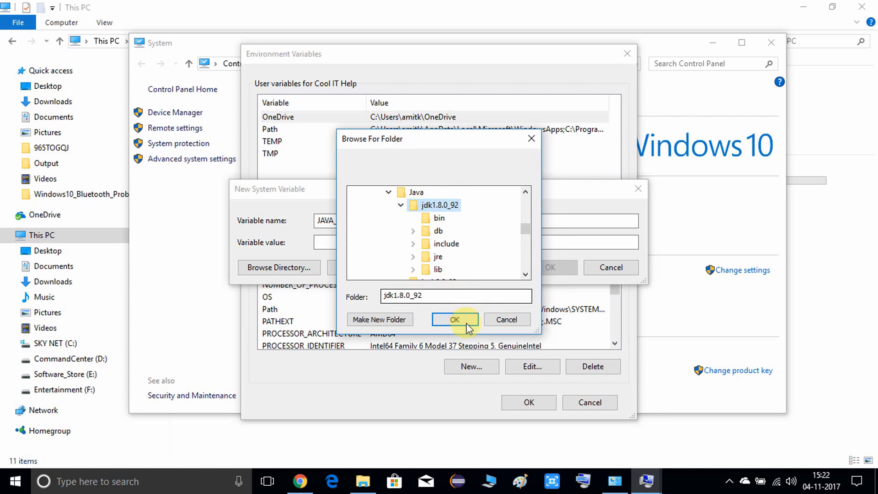
# Check the filled-in JDK path and save the JAVA_HOME variable.
pyautogui.click(436, 246)
pyautogui.moveTo(436, 245); pyautogui.dragTo(302, 243)
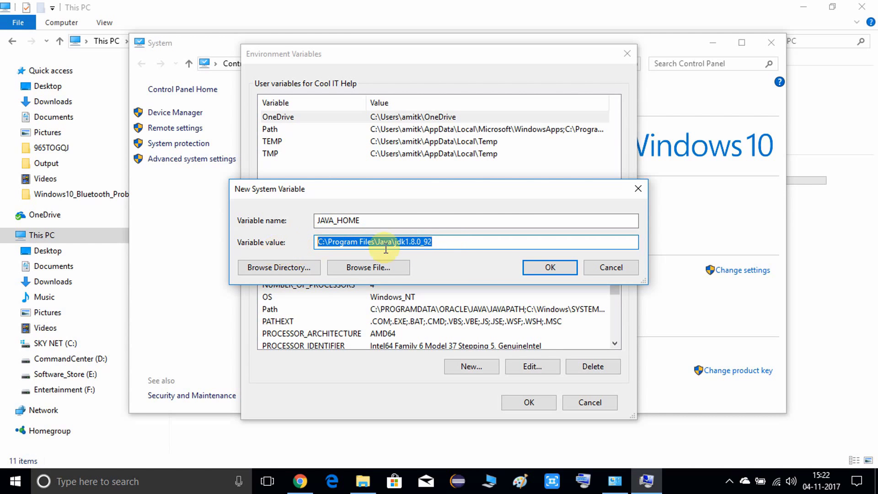
pyautogui.click(446, 243)
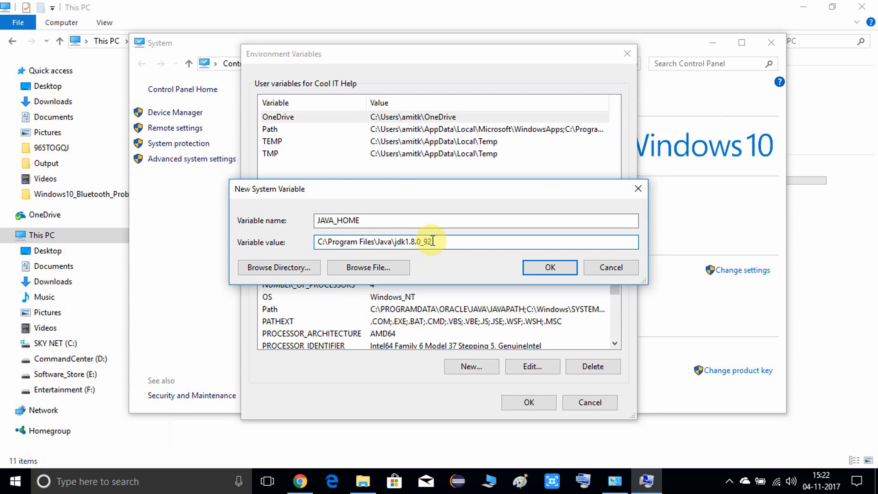
pyautogui.moveTo(435, 242); pyautogui.dragTo(315, 250)
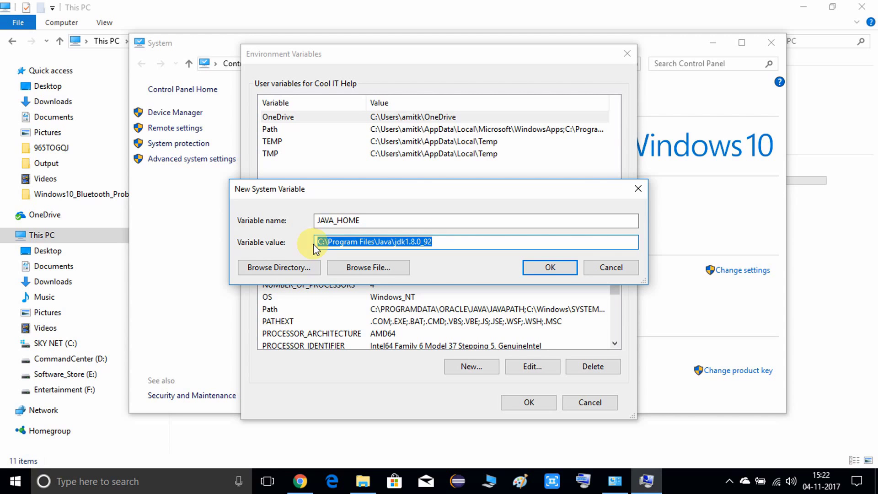
pyautogui.click(562, 266)
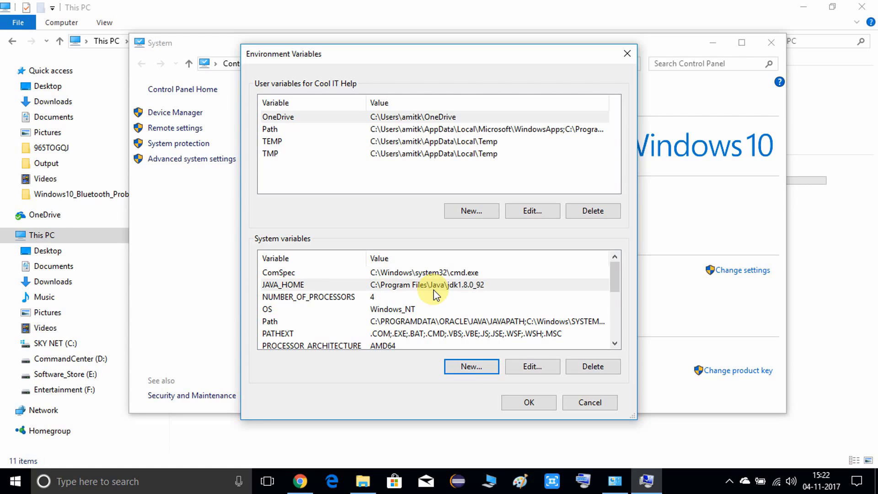
# Create a system variable named JRE_HOME and browse its value to the C: drive.
pyautogui.click(476, 369)
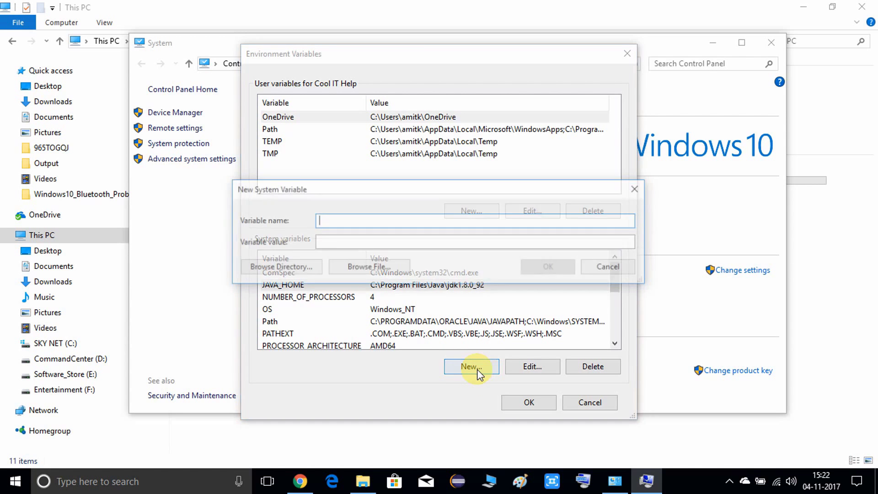
pyautogui.write('J')
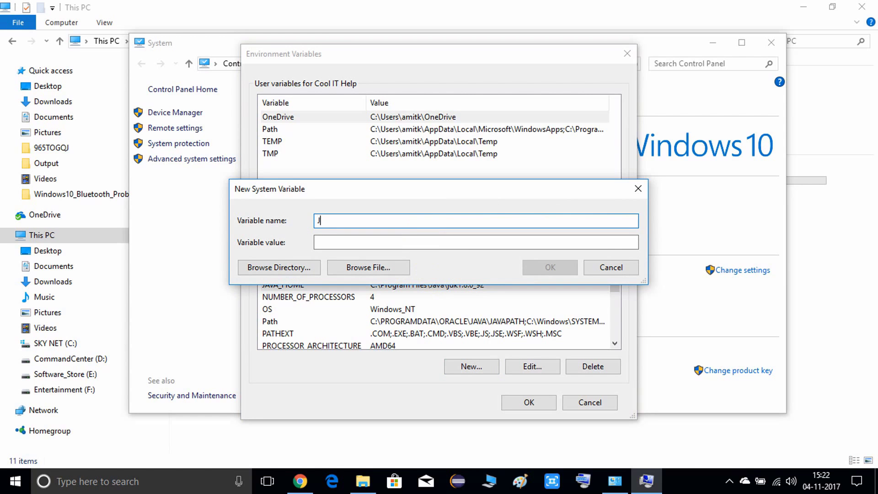
pyautogui.write('RE_HOME')
pyautogui.click(304, 269)
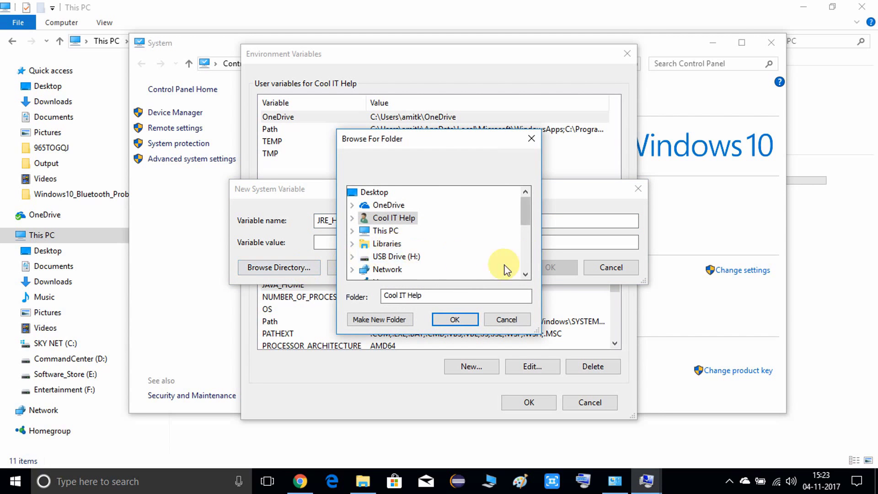
pyautogui.click(352, 231)
pyautogui.scroll(-7, 525, 274)
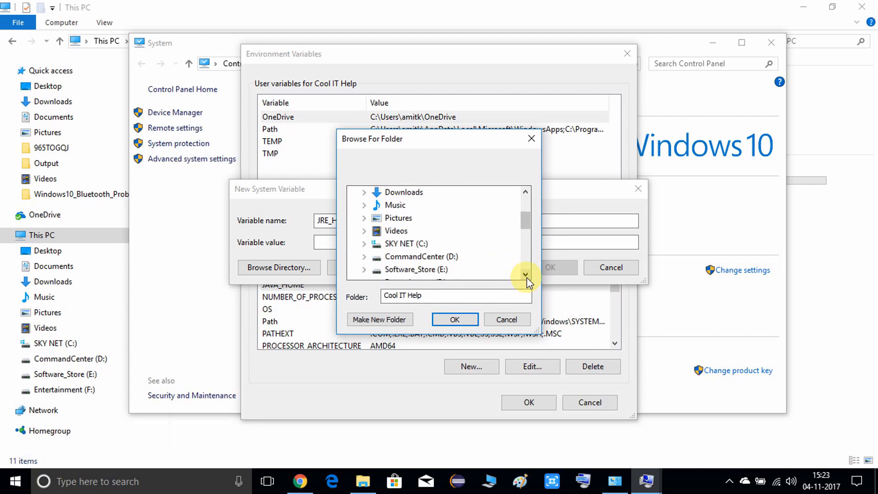
pyautogui.scroll(-11, 525, 275)
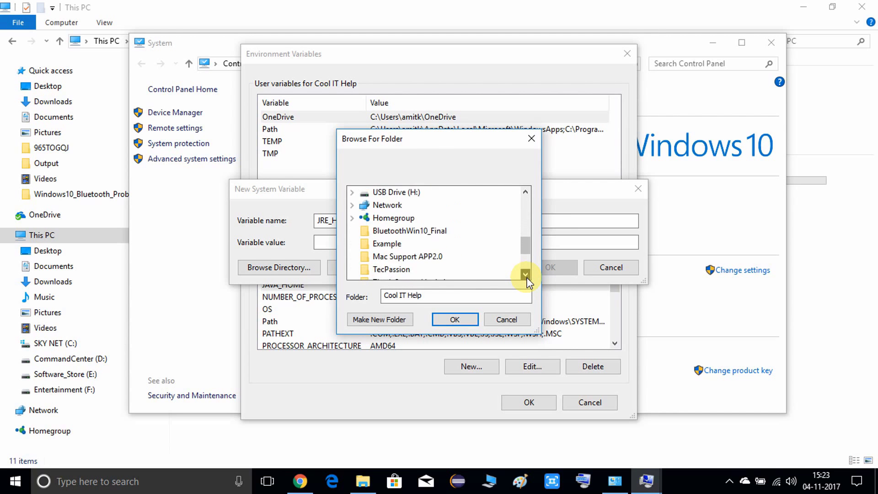
pyautogui.scroll(-1, 526, 274)
pyautogui.moveTo(526, 263); pyautogui.dragTo(505, 226)
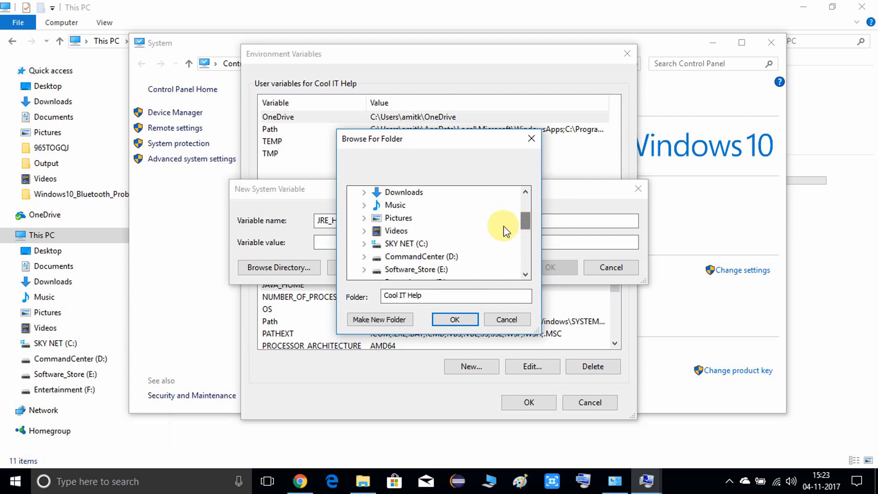
pyautogui.click(365, 242)
# Choose C:\Program Files\Java\jre1.8.0_92 as the JRE_HOME value.
pyautogui.scroll(-8, 526, 276)
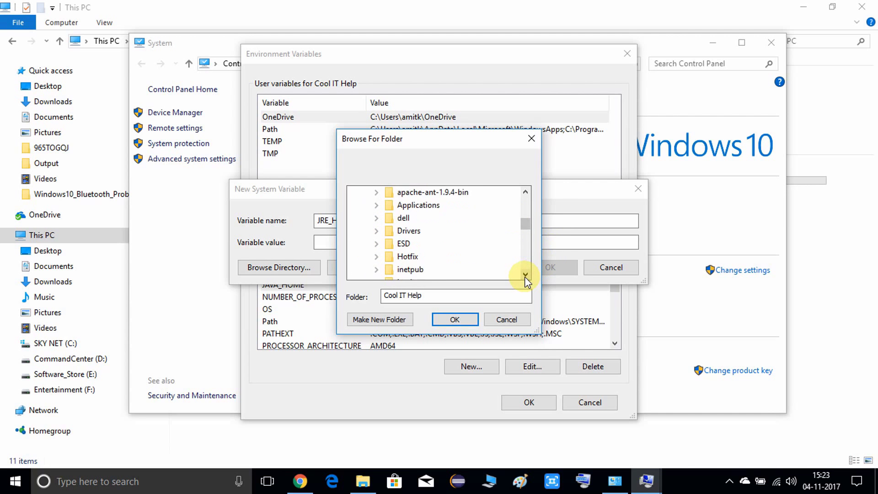
pyautogui.doubleClick(425, 244)
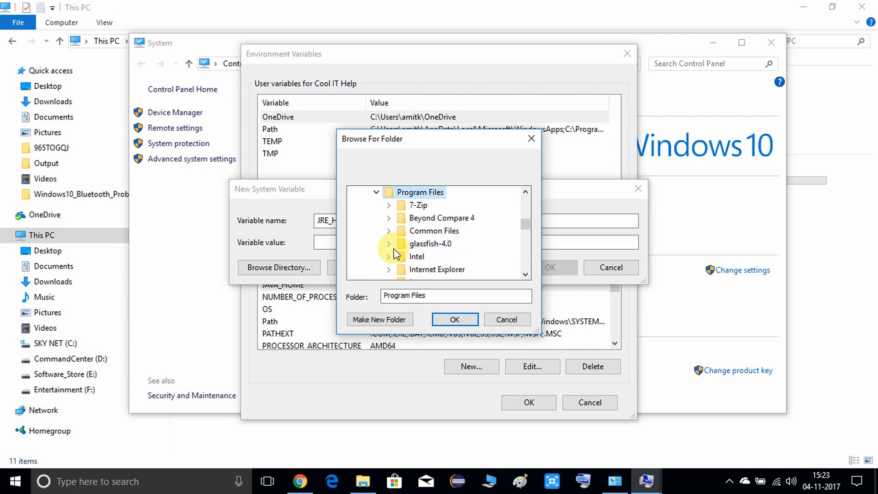
pyautogui.click(526, 275)
pyautogui.click(526, 274)
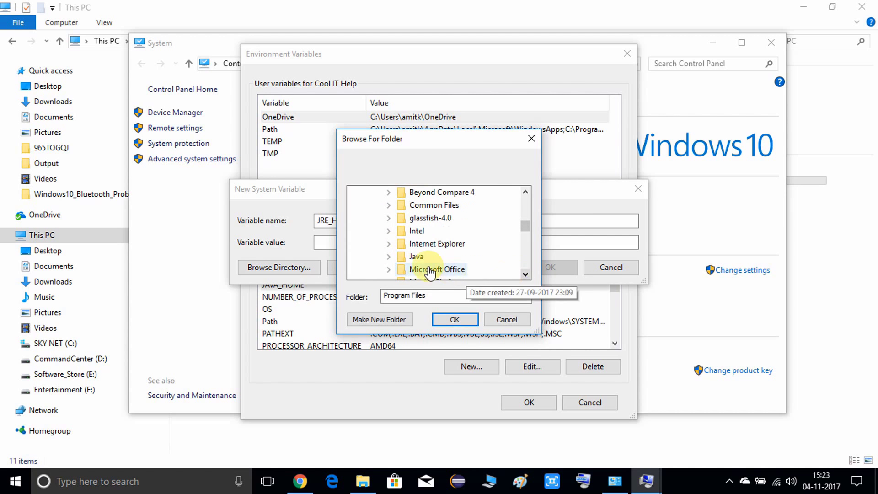
pyautogui.doubleClick(417, 257)
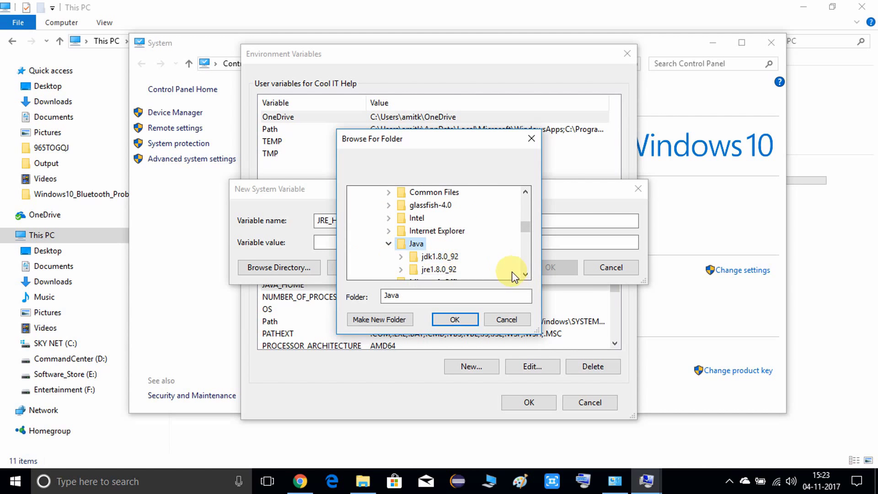
pyautogui.click(525, 275)
pyautogui.click(525, 275)
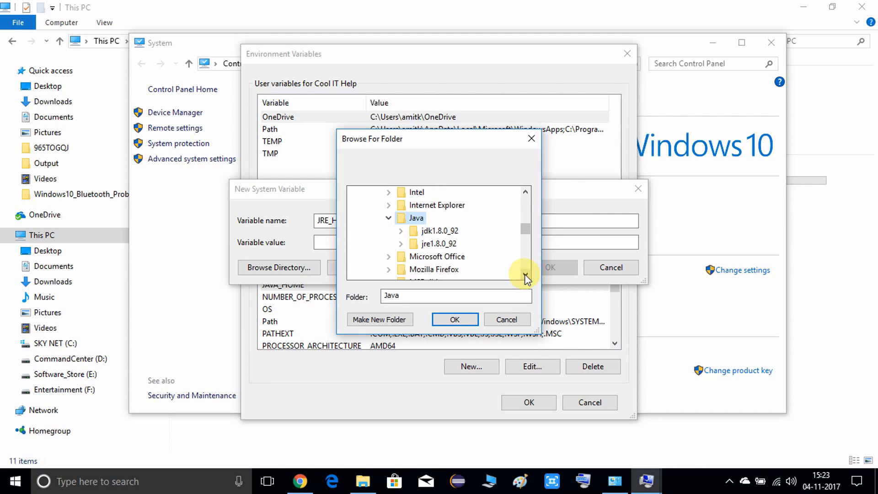
pyautogui.click(445, 247)
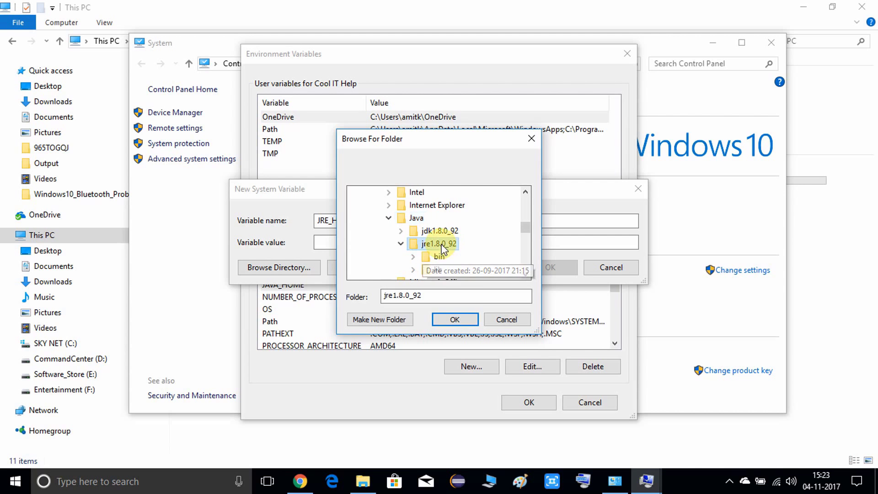
pyautogui.click(459, 319)
# Review the filled-in jre1.8.0_92 path in the value field.
pyautogui.click(439, 246)
pyautogui.moveTo(439, 242); pyautogui.dragTo(304, 243)
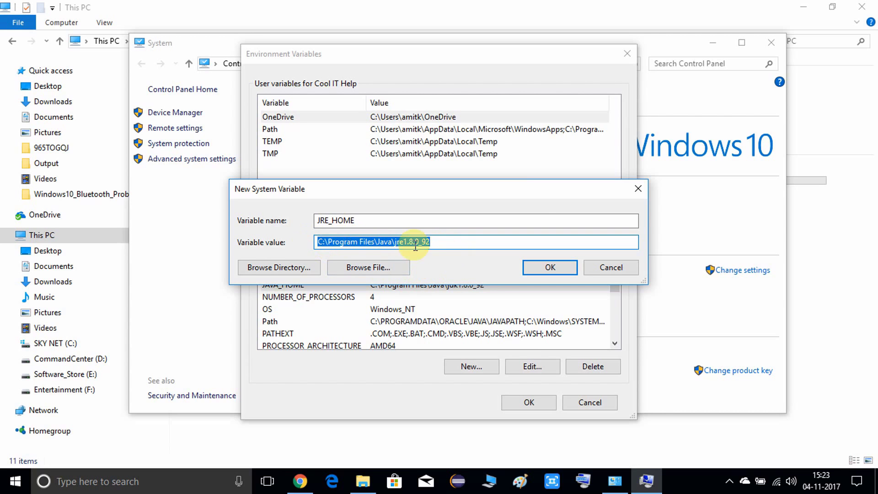
pyautogui.click(434, 243)
pyautogui.moveTo(402, 243); pyautogui.dragTo(431, 242)
pyautogui.click(439, 242)
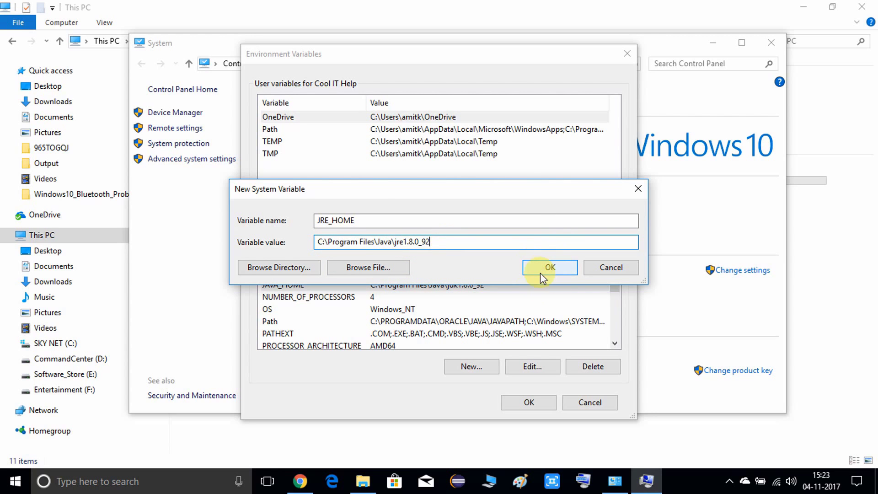
# Confirm JRE_HOME, close Environment Variables and System Properties with OK, and close System.
pyautogui.click(552, 271)
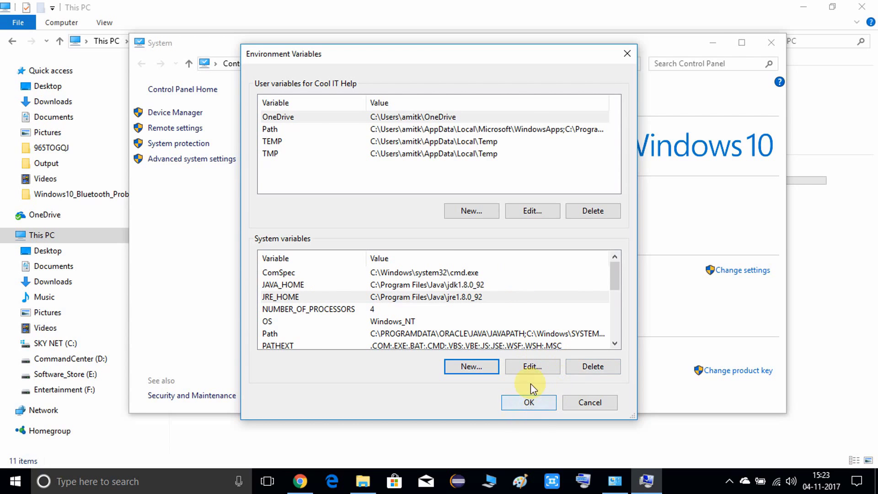
pyautogui.click(526, 402)
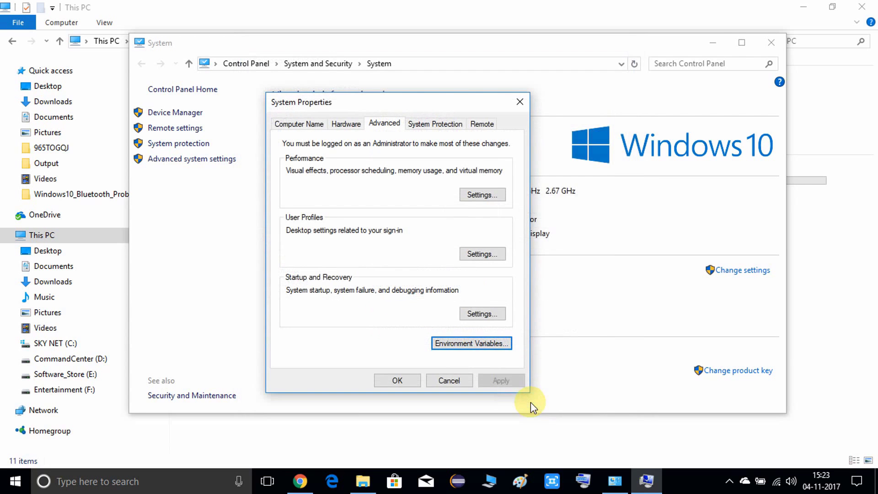
pyautogui.click(428, 384)
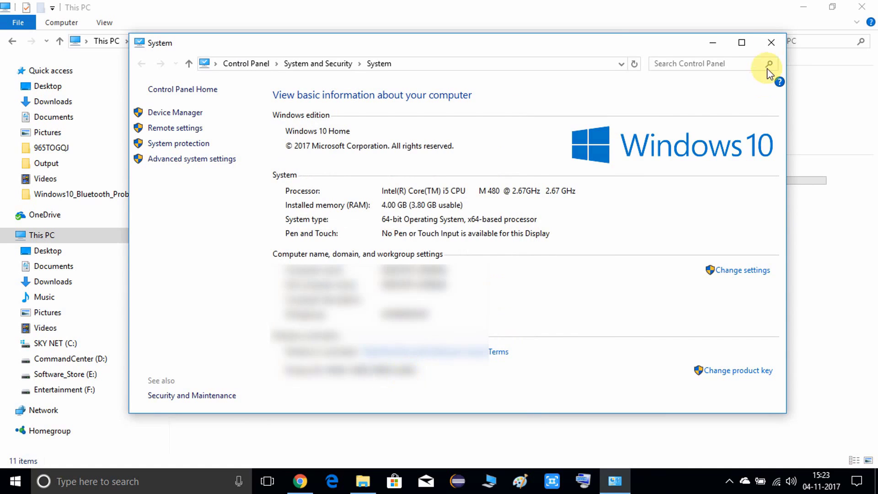
pyautogui.click(769, 43)
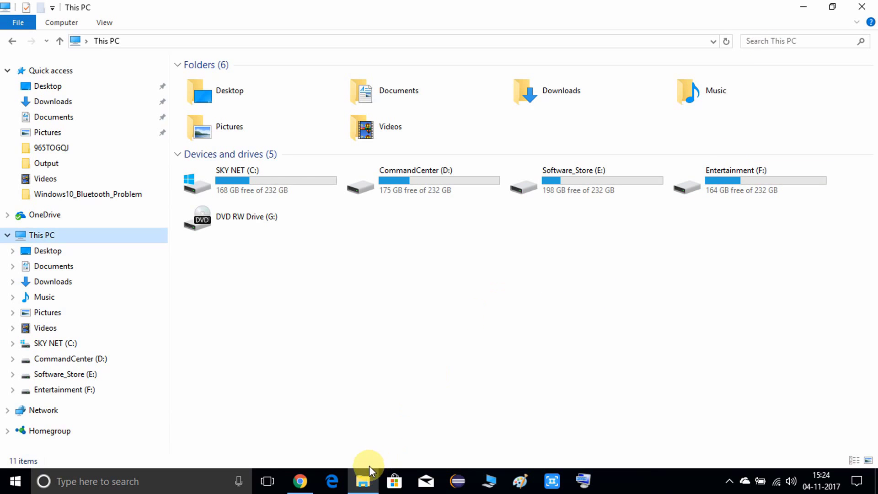
# Navigate from Tomcat 8.0 down to the apache-tomcat-8.5.23 bin folder.
pyautogui.click(366, 479)
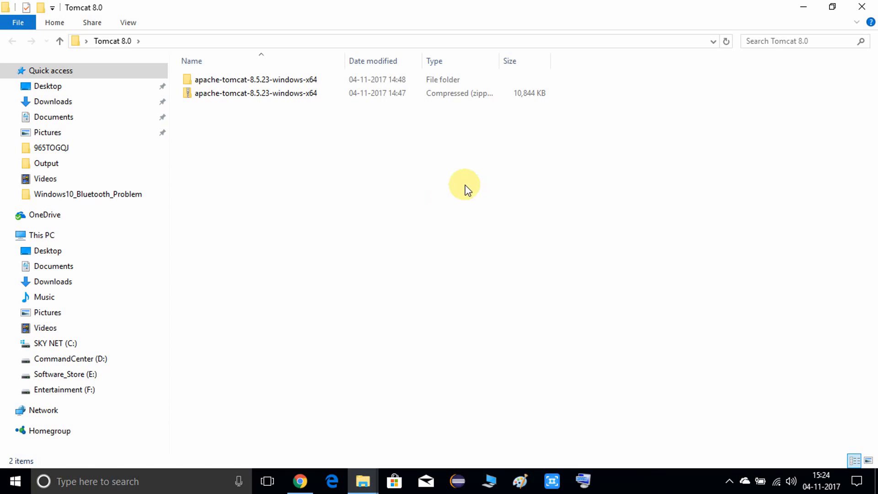
pyautogui.doubleClick(255, 79)
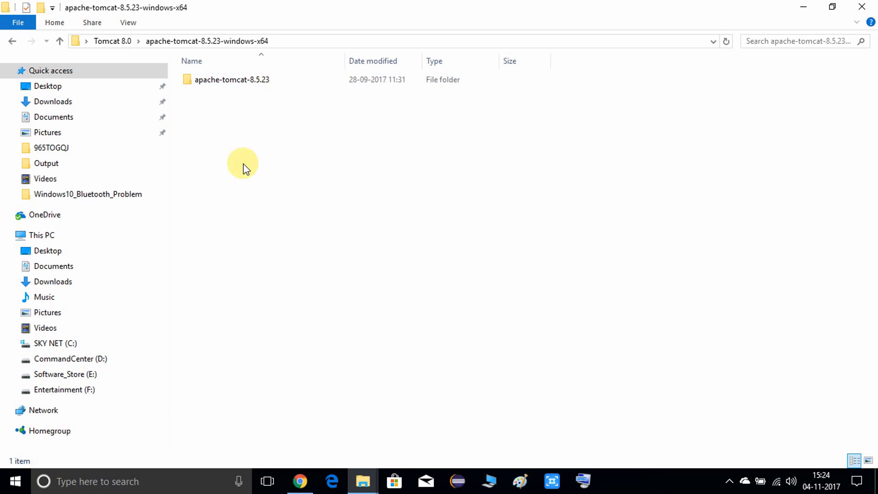
pyautogui.doubleClick(240, 85)
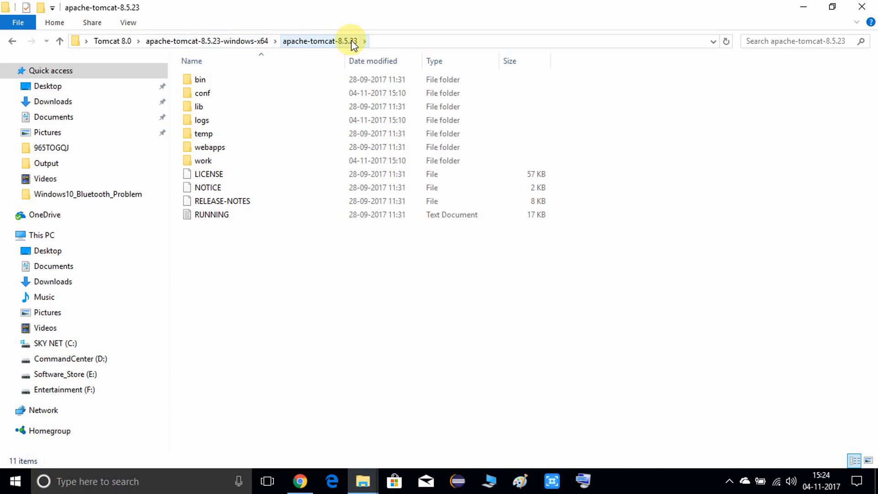
pyautogui.click(204, 81)
pyautogui.doubleClick(204, 81)
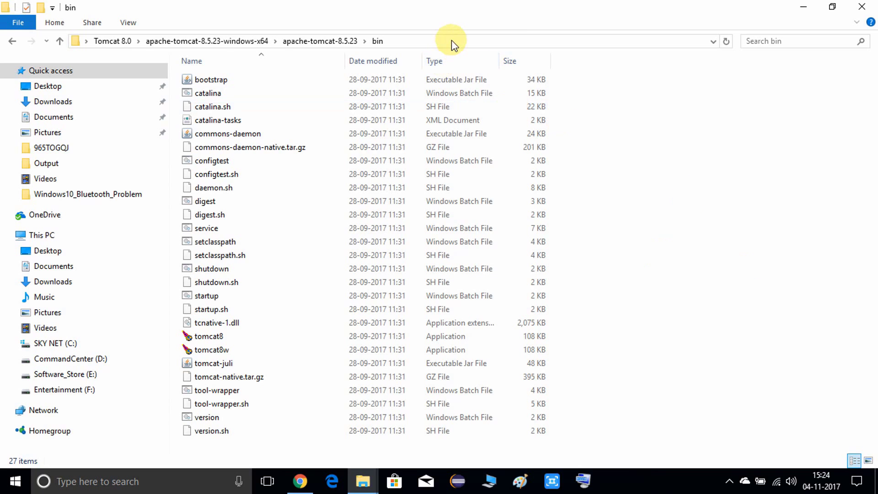
# Launch Command Prompt in the bin folder by entering cmd in the address bar.
pyautogui.click(406, 43)
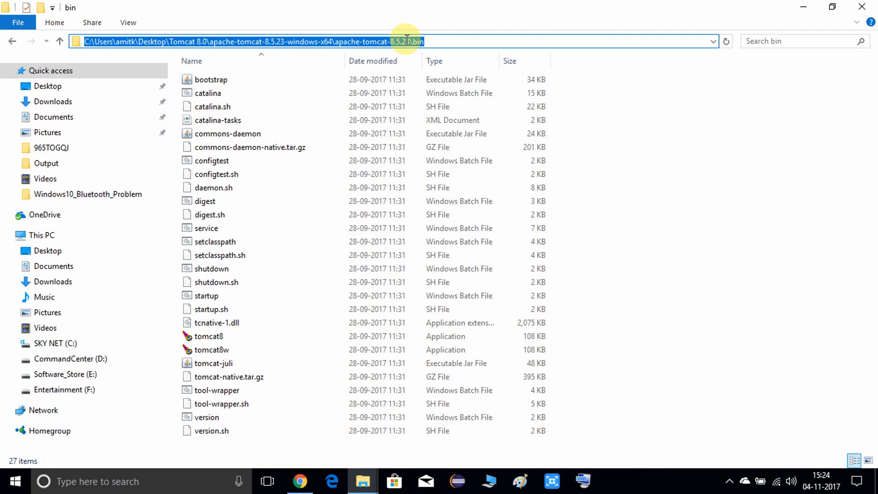
pyautogui.write('cmd')
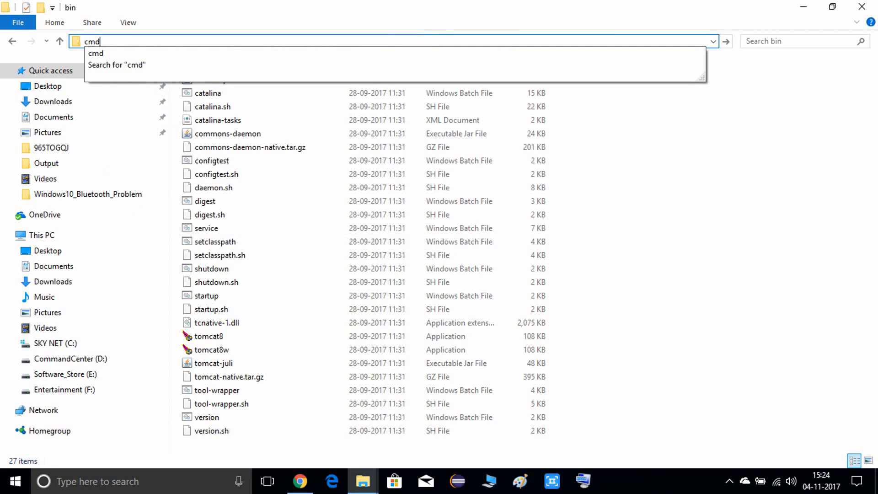
pyautogui.press('Return')
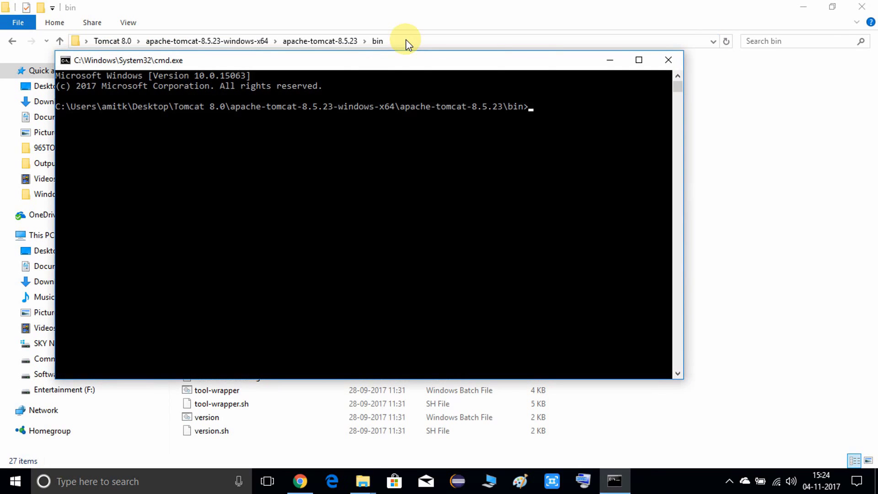
# Run 'set JAVA_HOME' and 'set JRE_HOME' to confirm the jdk1.8.0_92 and jre1.8.0_92 paths.
pyautogui.moveTo(208, 63); pyautogui.dragTo(312, 127)
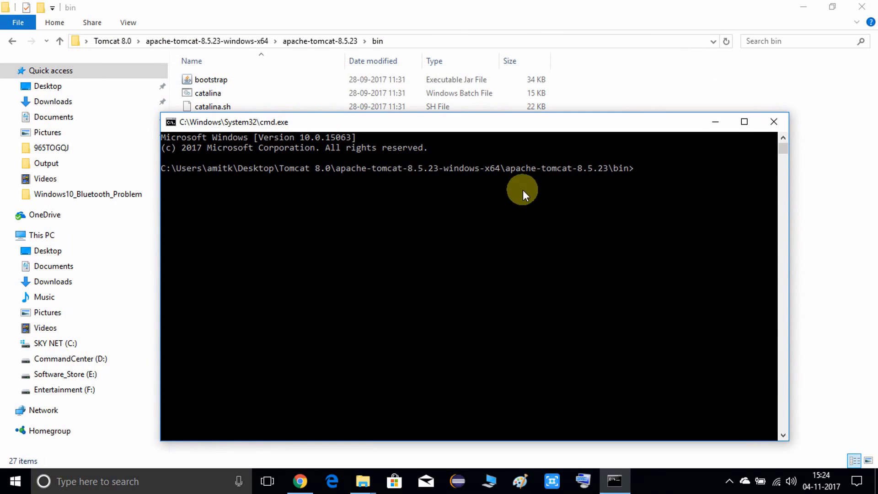
pyautogui.moveTo(471, 134); pyautogui.dragTo(475, 208)
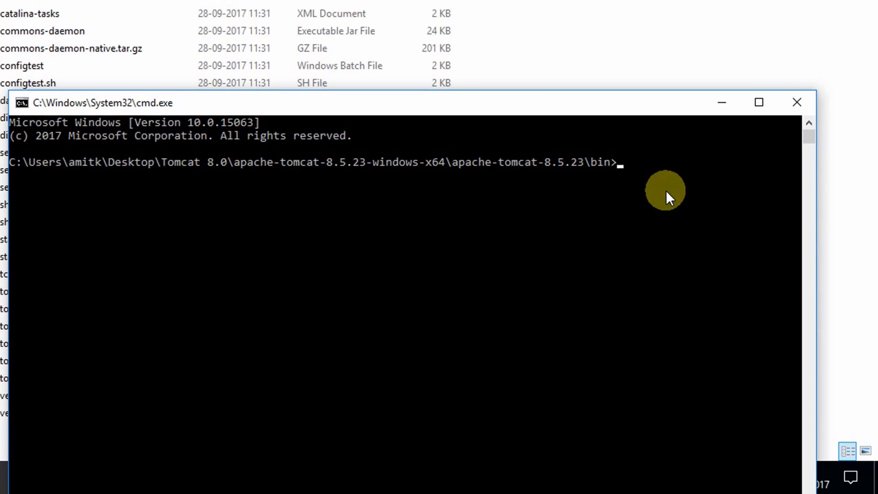
pyautogui.write('set jav')
pyautogui.press('BackSpace')
pyautogui.press('BackSpace')
pyautogui.press('BackSpace')
pyautogui.press('BackSpace')
pyautogui.write('JAVA_HOME')
pyautogui.press('Return')
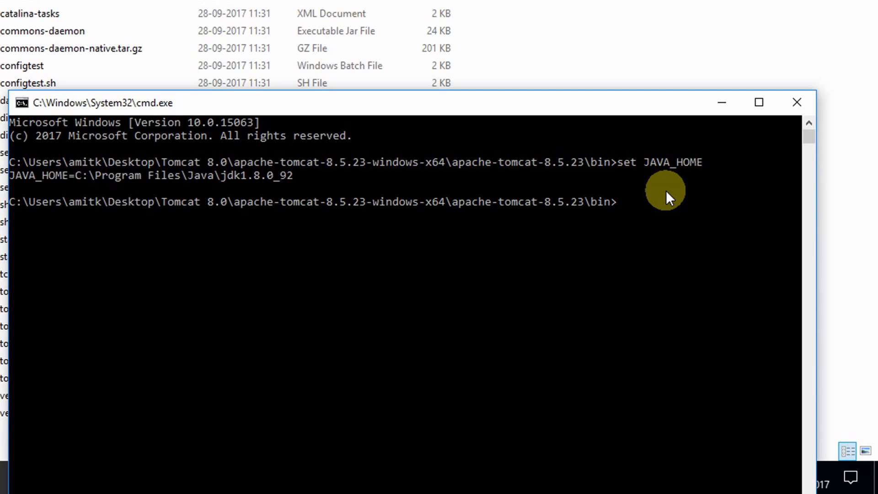
pyautogui.write('set JRE_HOME')
pyautogui.press('Return')
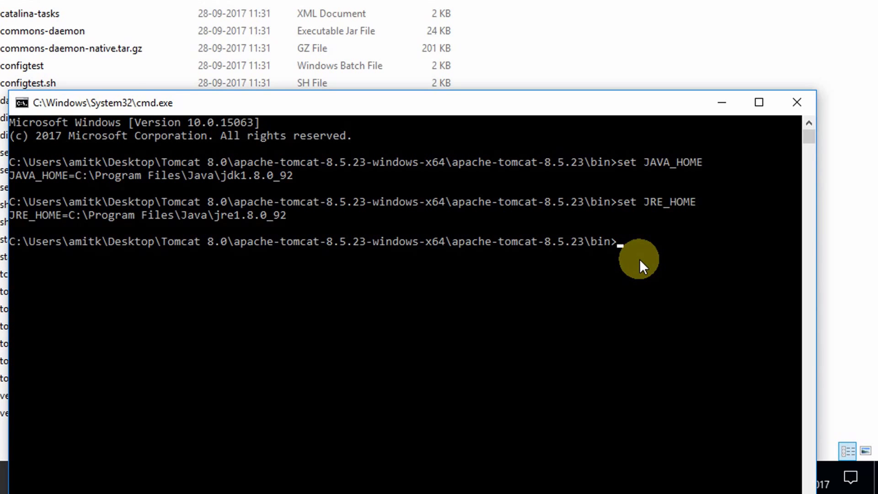
# Run Tomcat's startup script from the bin folder, then minimize the Tomcat console window.
pyautogui.moveTo(132, 105); pyautogui.dragTo(243, 38)
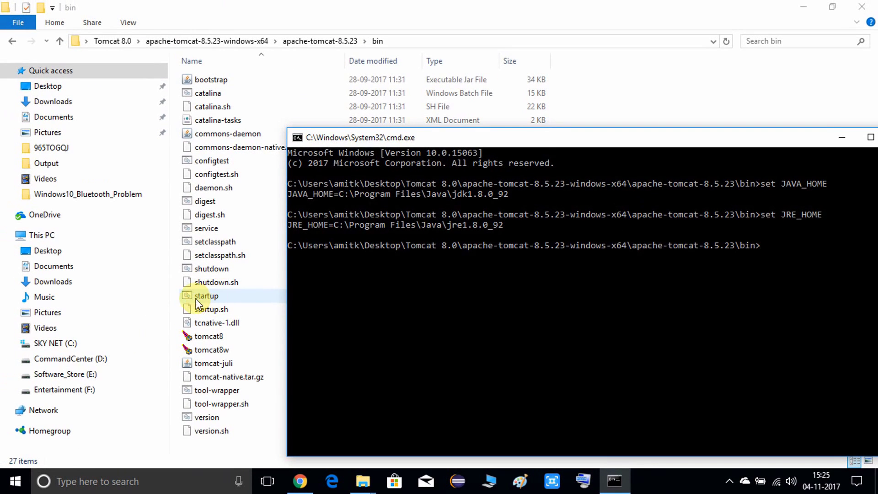
pyautogui.moveTo(691, 142); pyautogui.dragTo(660, 126)
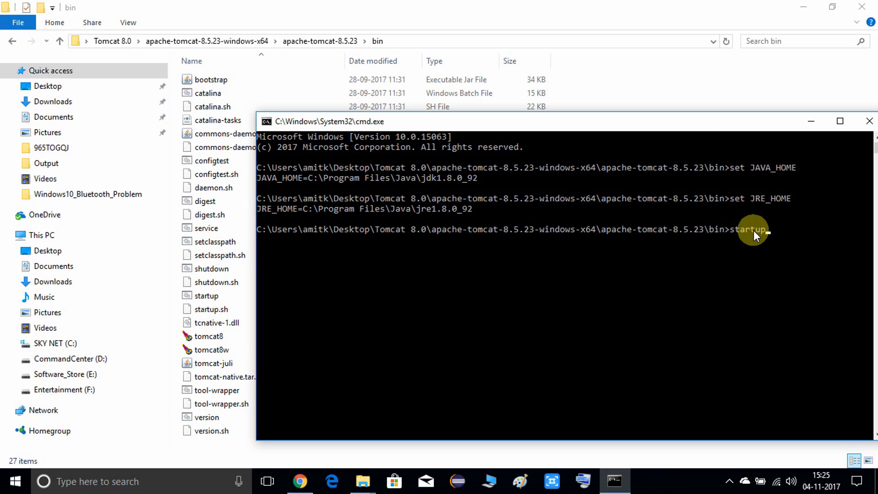
pyautogui.press('Return')
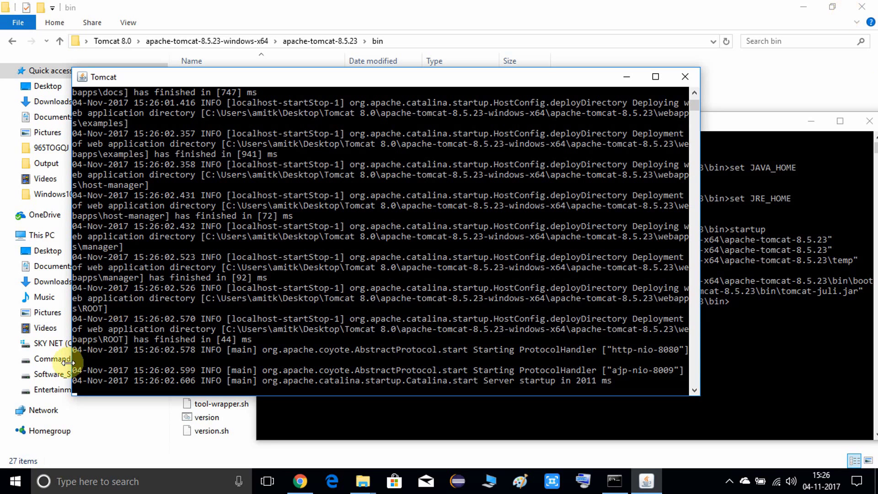
pyautogui.moveTo(504, 82); pyautogui.dragTo(536, 88)
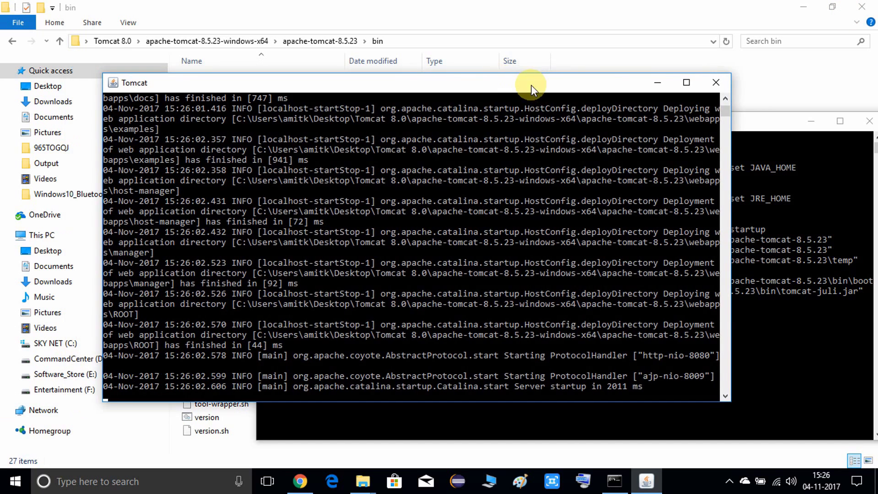
pyautogui.click(658, 82)
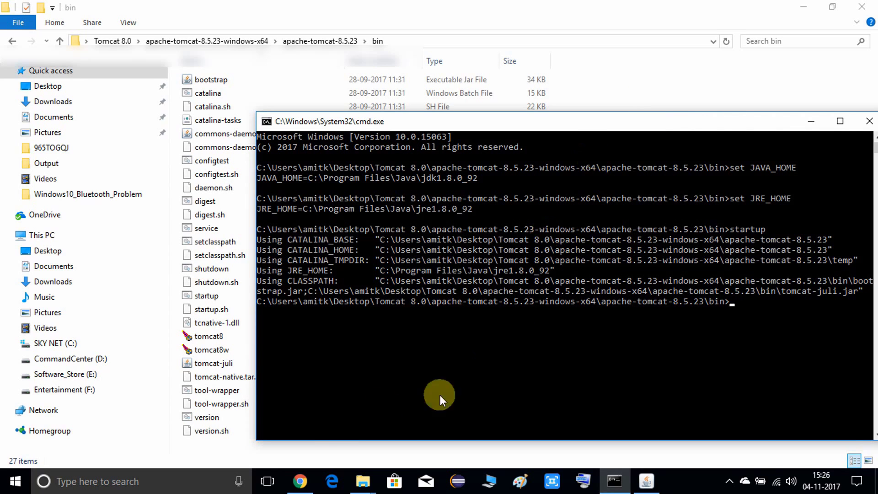
# Bring Chrome forward and load localhost:8080 in a new tab.
pyautogui.click(305, 482)
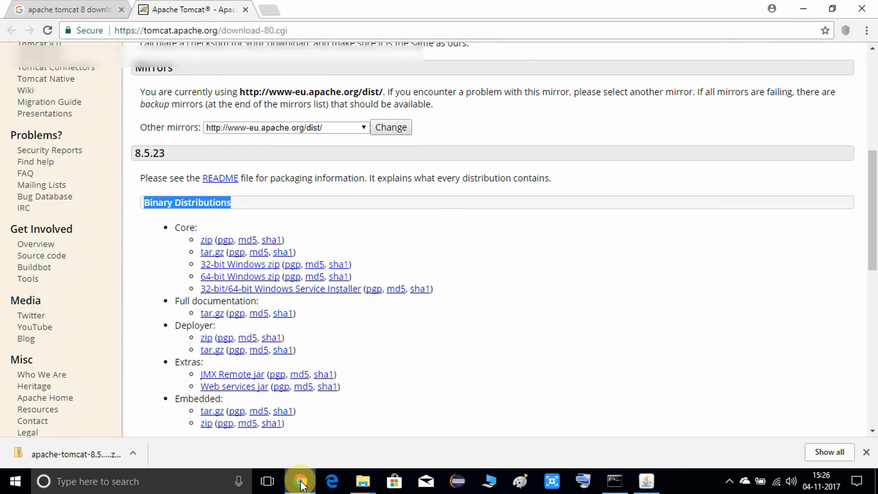
pyautogui.click(274, 9)
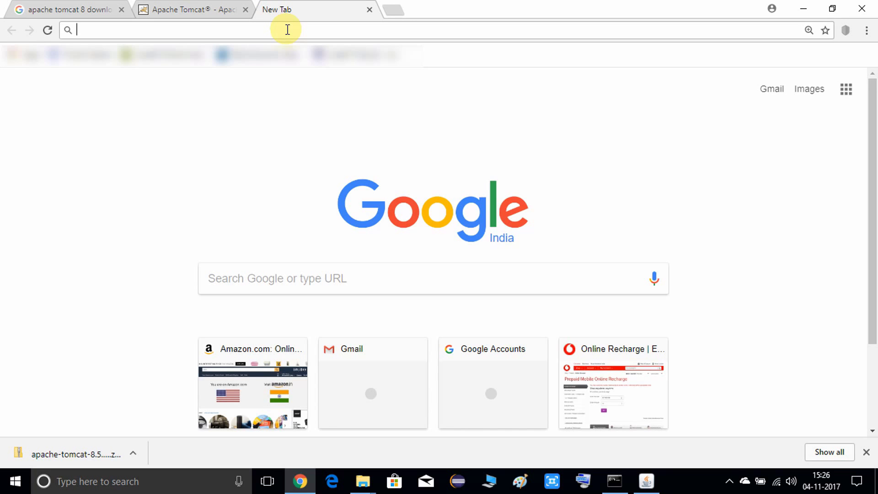
pyautogui.write('local')
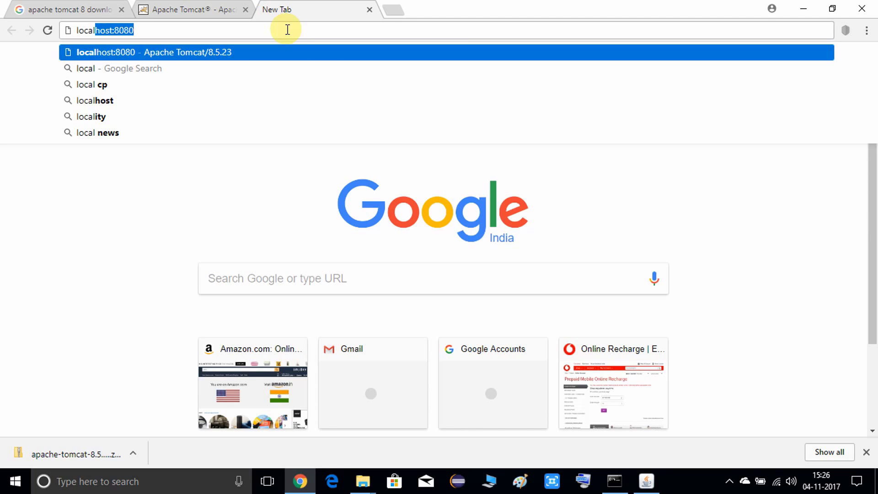
pyautogui.press('Return')
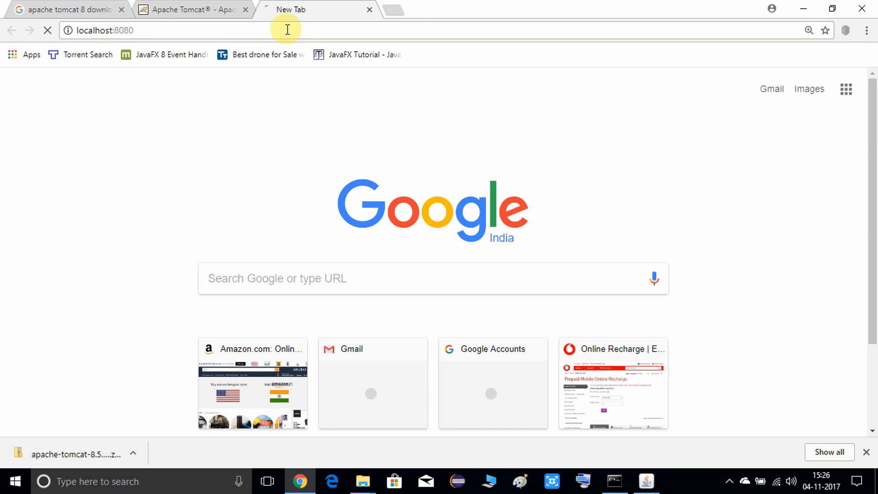